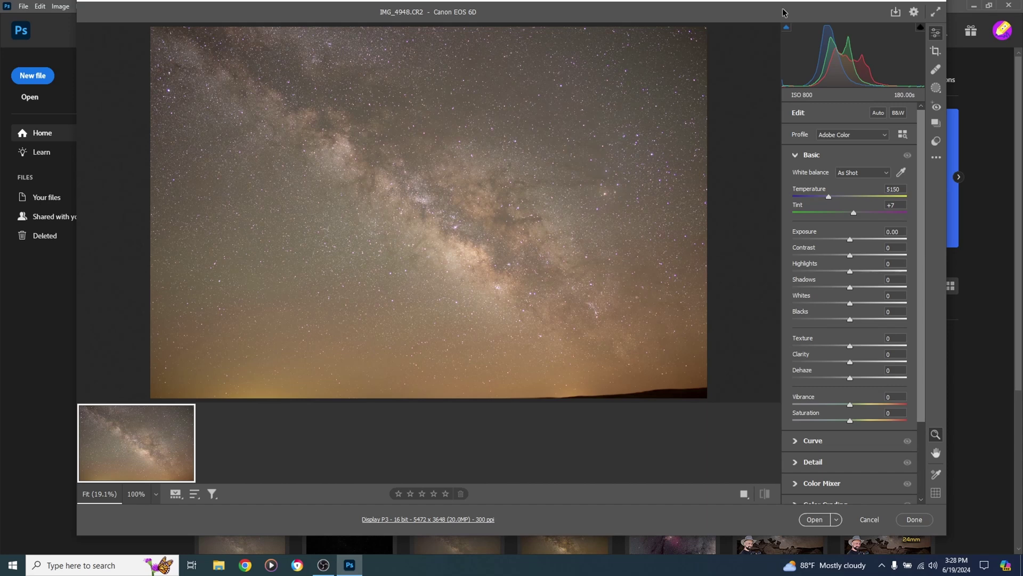
# Set the raw photo's Sharpening to 0 in the Detail settings
pyautogui.click(798, 154)
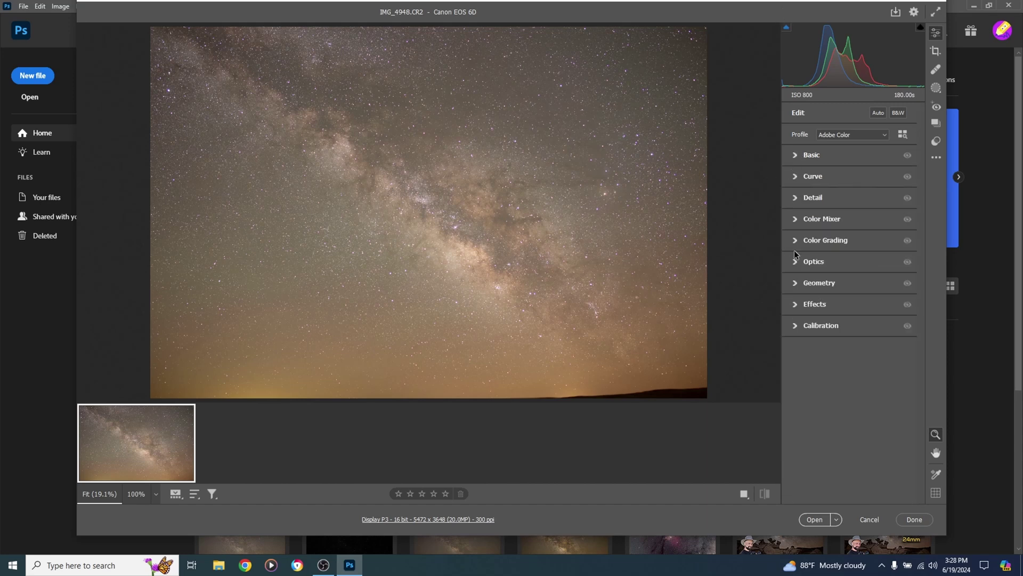
pyautogui.click(797, 198)
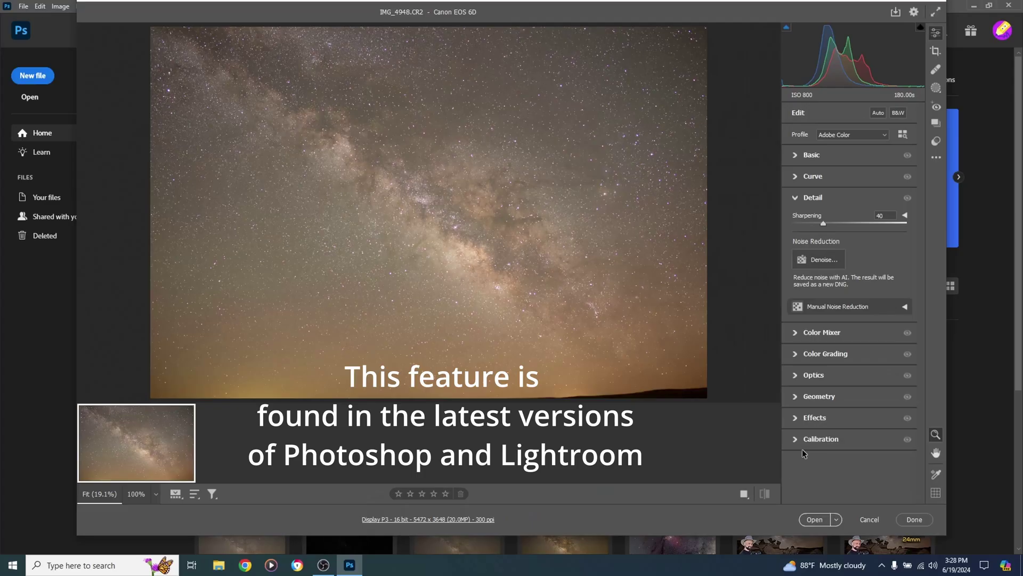
pyautogui.moveTo(802, 356)
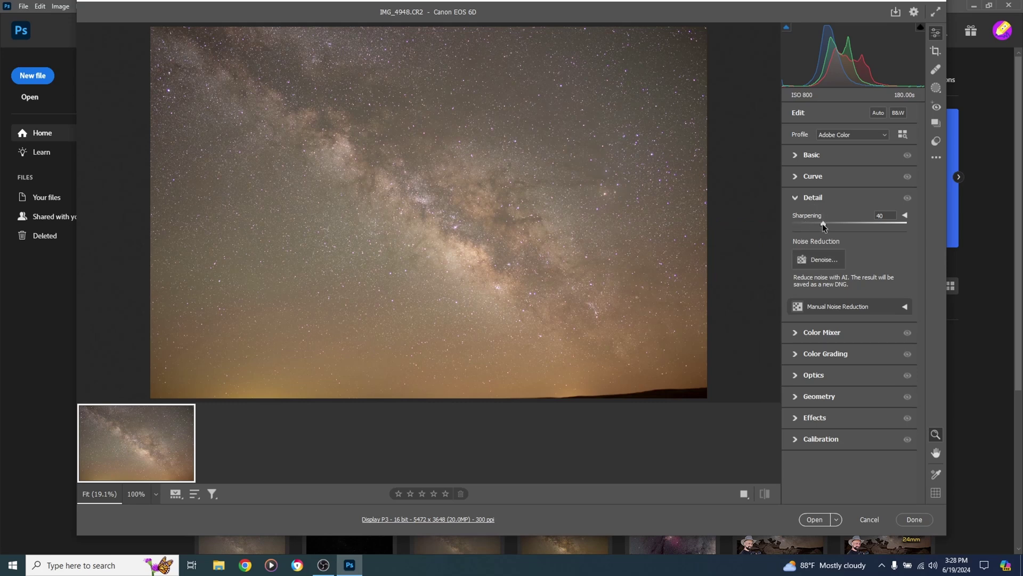
pyautogui.moveTo(823, 223); pyautogui.dragTo(776, 226)
# Apply AI Denoise to the raw photo with an amount of 68 and open the enhanced image for editing
pyautogui.click(809, 263)
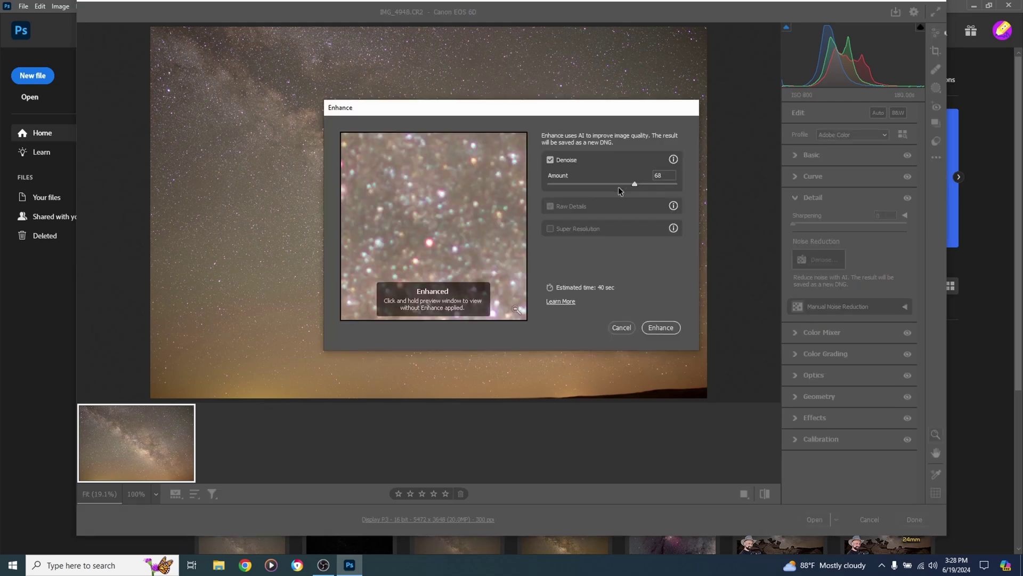
pyautogui.click(657, 331)
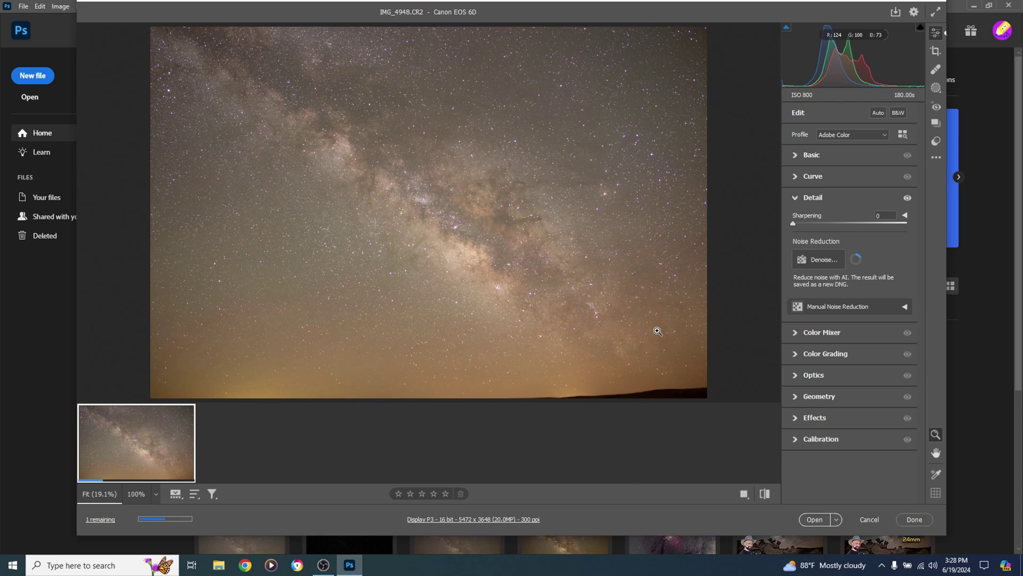
pyautogui.click(815, 519)
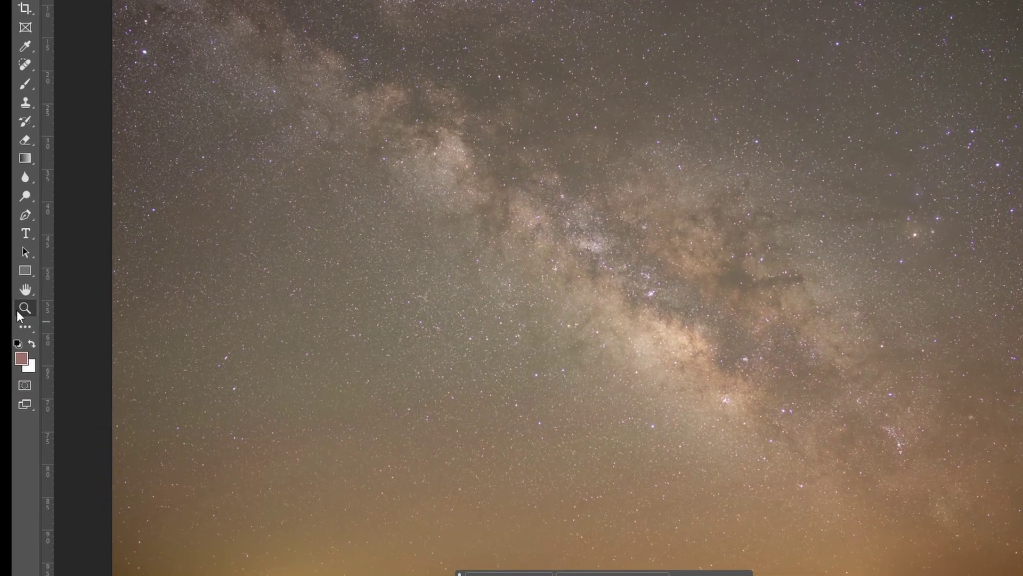
# Examine the stars in the Milky Way up close for noise and purple fringing, ending with the whole image fitted to the screen
pyautogui.click(24, 309)
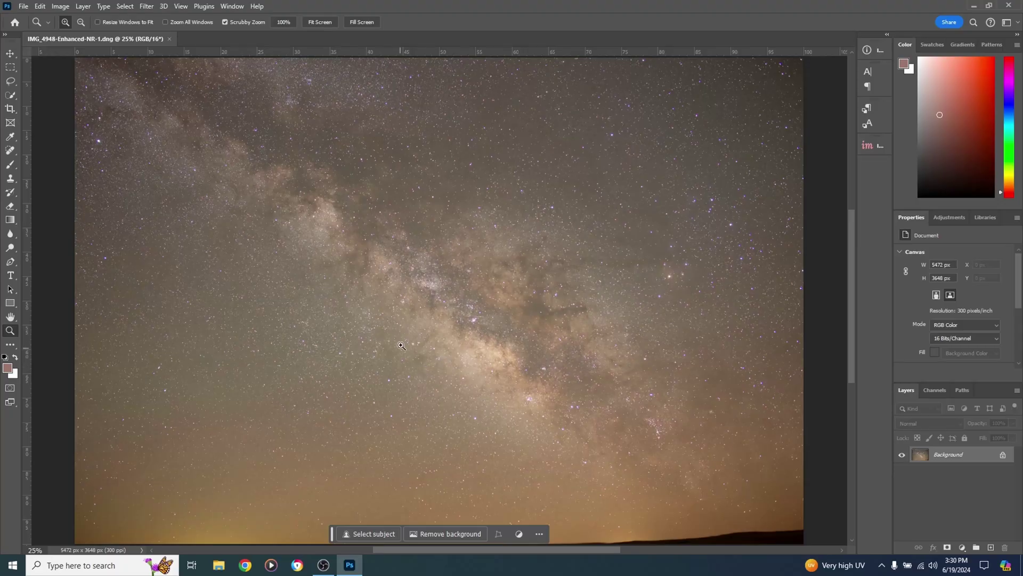
pyautogui.moveTo(388, 335); pyautogui.dragTo(448, 347)
pyautogui.moveTo(554, 320); pyautogui.dragTo(328, 448)
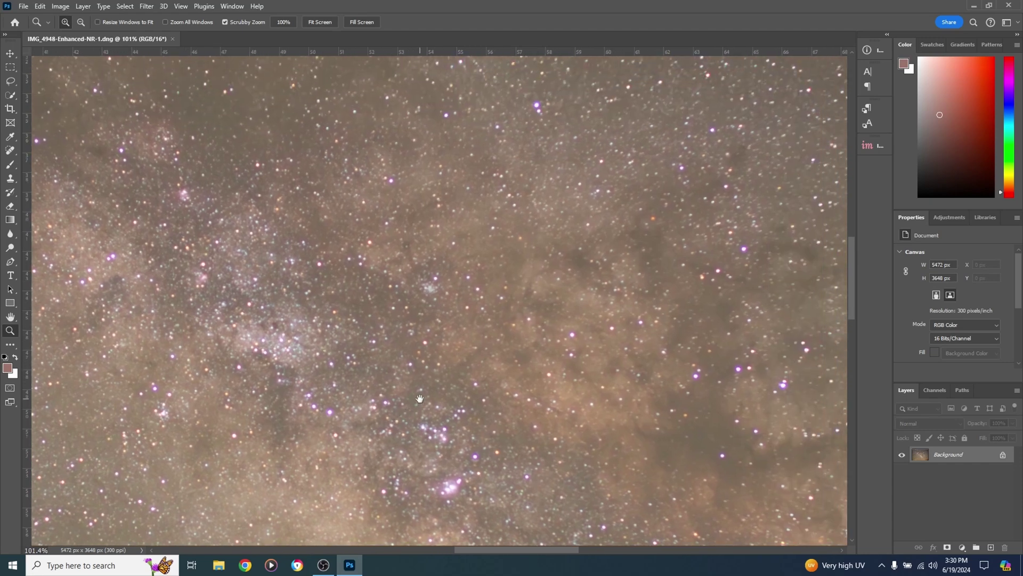
pyautogui.moveTo(554, 108); pyautogui.dragTo(437, 209)
pyautogui.moveTo(371, 135); pyautogui.dragTo(379, 185)
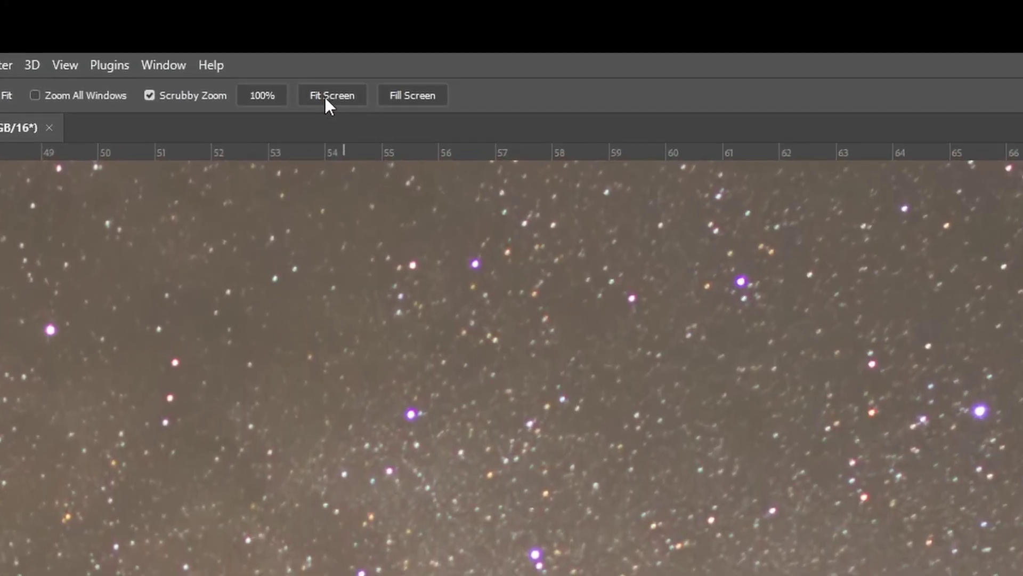
pyautogui.click(327, 98)
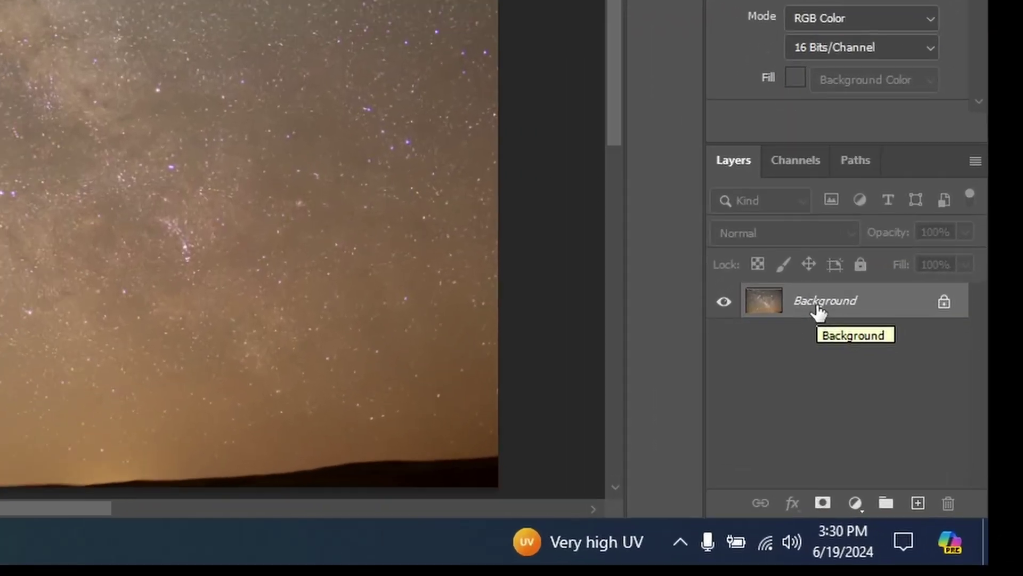
# Duplicate the Background layer
pyautogui.rightClick(945, 457)
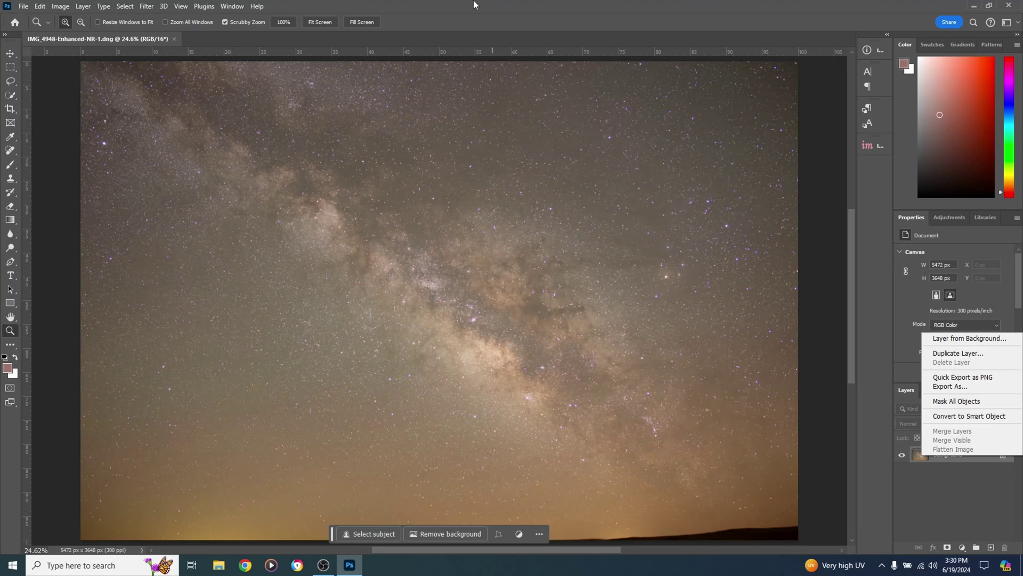
pyautogui.press('Escape')
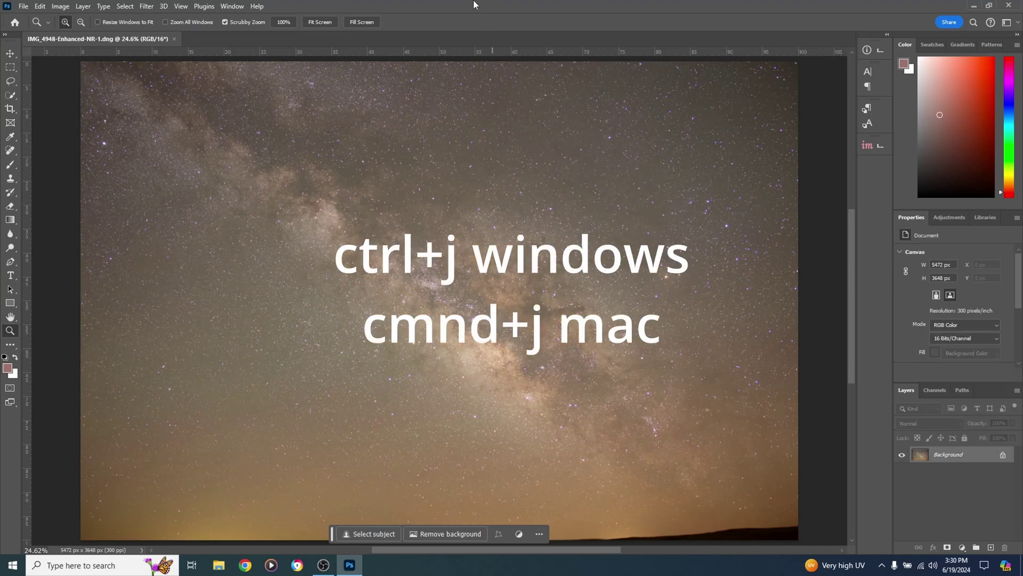
pyautogui.hotkey('ctrl', 'j')
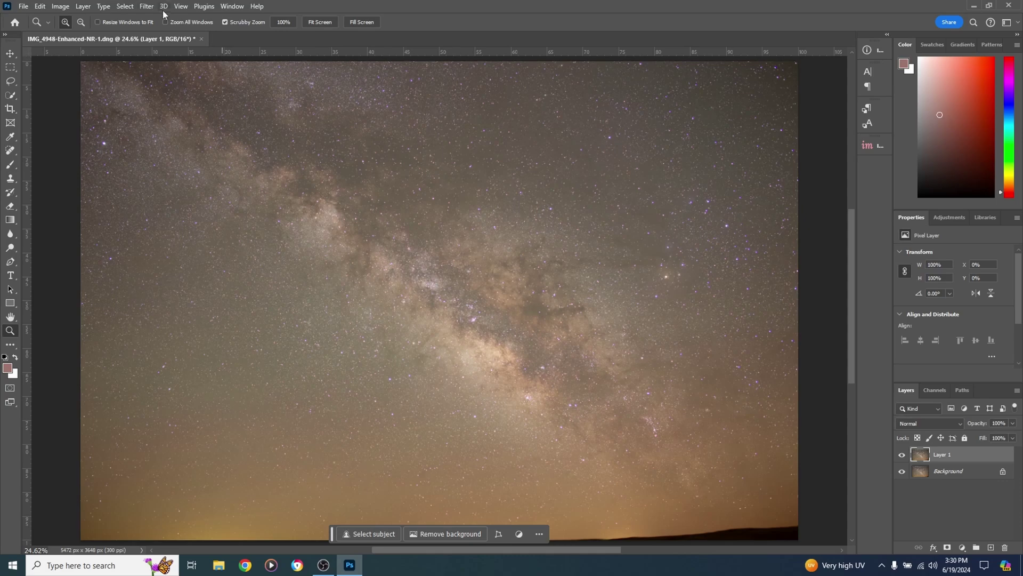
# Open the duplicated layer in the Camera Raw Filter and show the Defringe settings under Optics
pyautogui.click(145, 7)
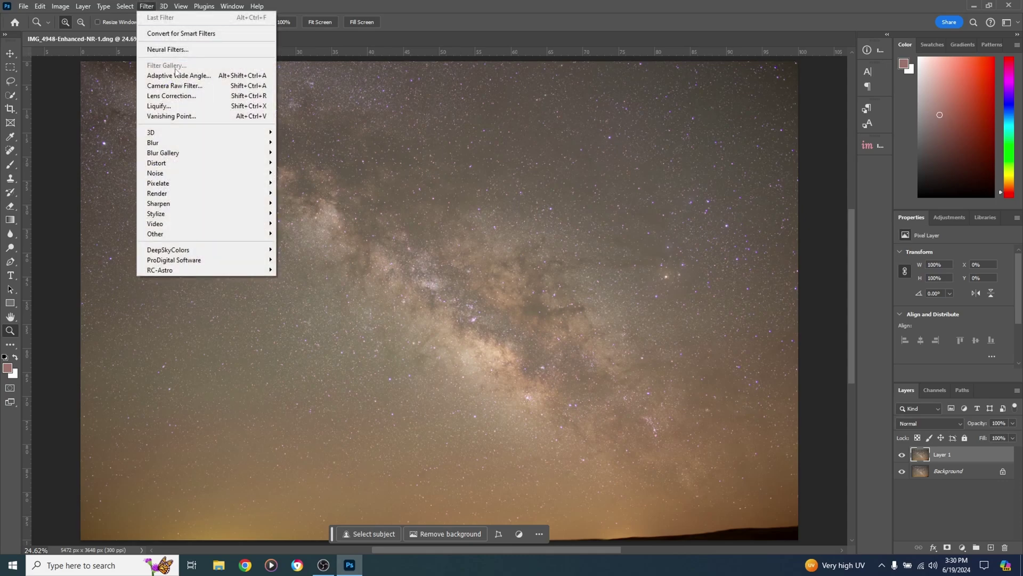
pyautogui.click(180, 88)
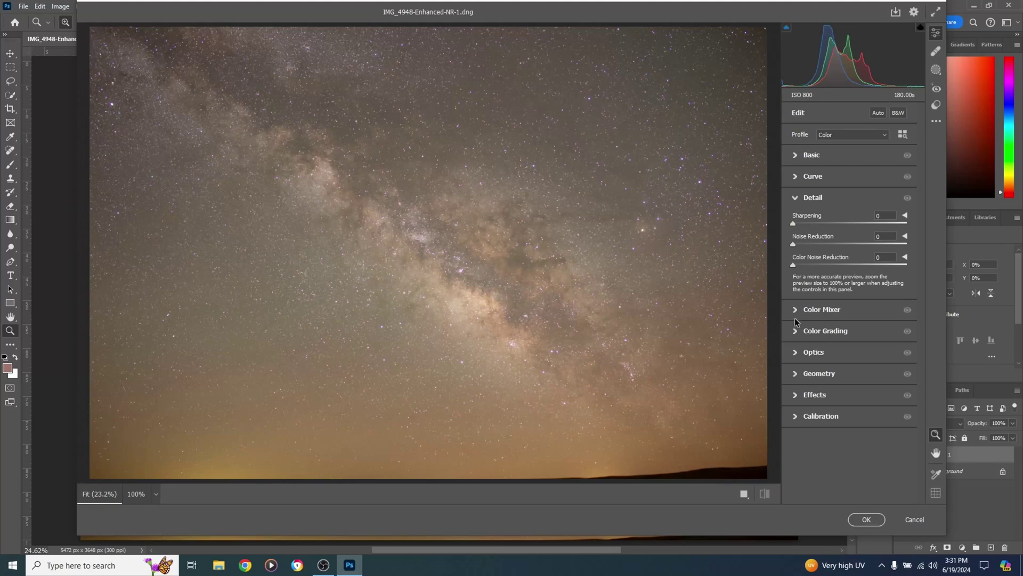
pyautogui.click(794, 353)
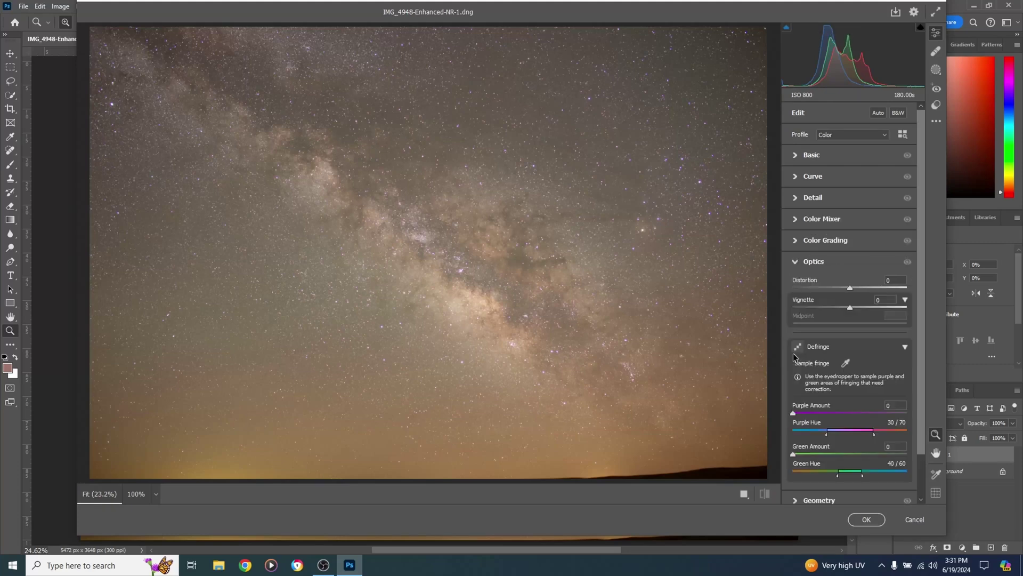
pyautogui.click(797, 347)
pyautogui.click(796, 347)
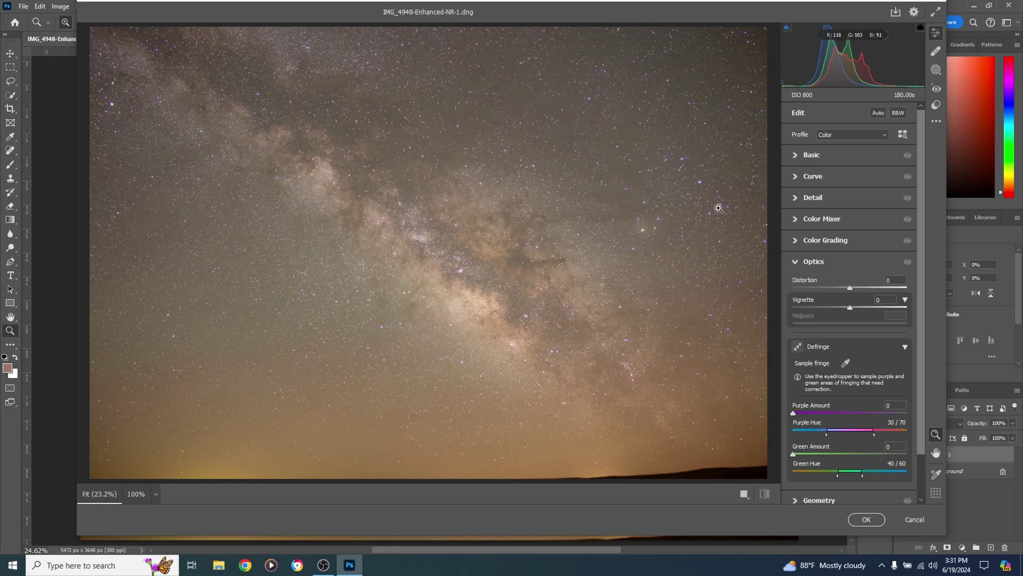
# Sample the purple fringe of a bright star for Defringe and set the Purple Amount to 6
pyautogui.moveTo(714, 210); pyautogui.dragTo(792, 211)
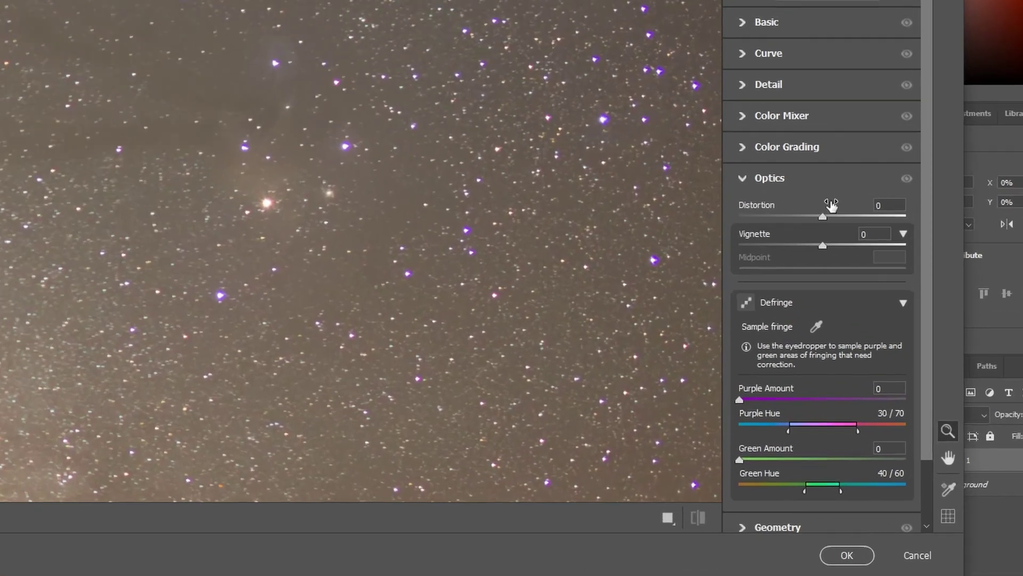
pyautogui.click(772, 272)
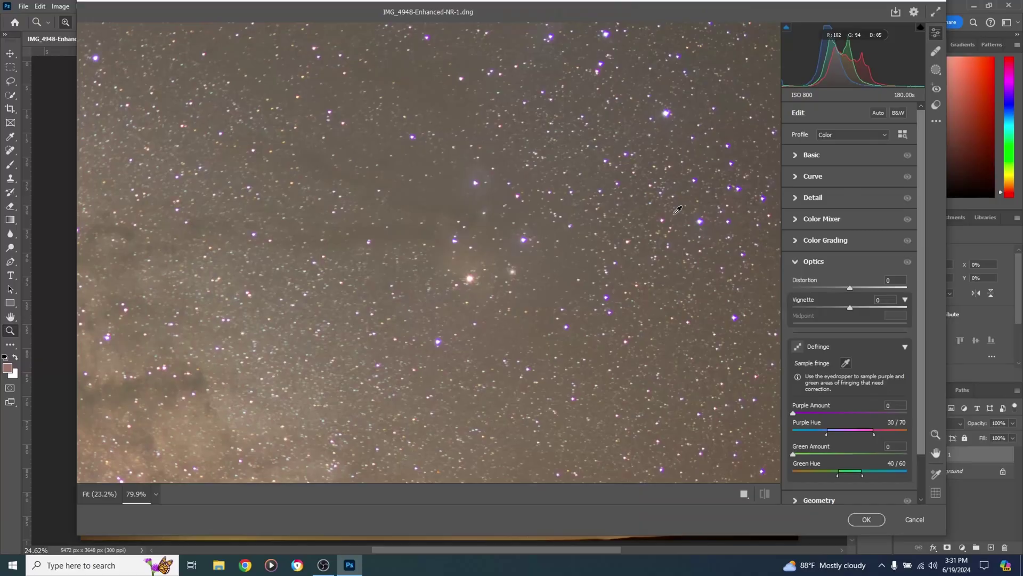
pyautogui.click(702, 221)
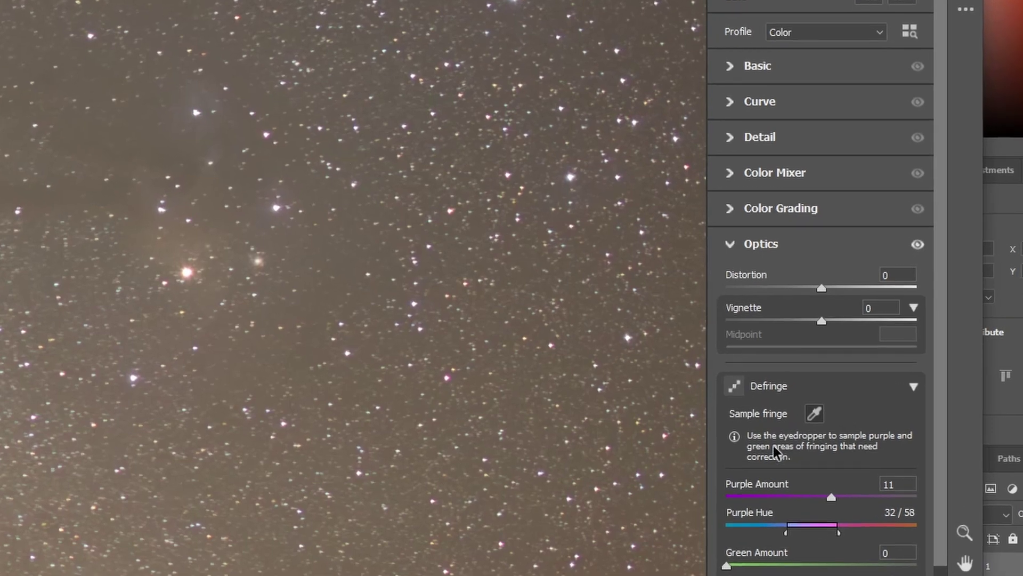
pyautogui.doubleClick(825, 498)
pyautogui.moveTo(728, 494); pyautogui.dragTo(781, 497)
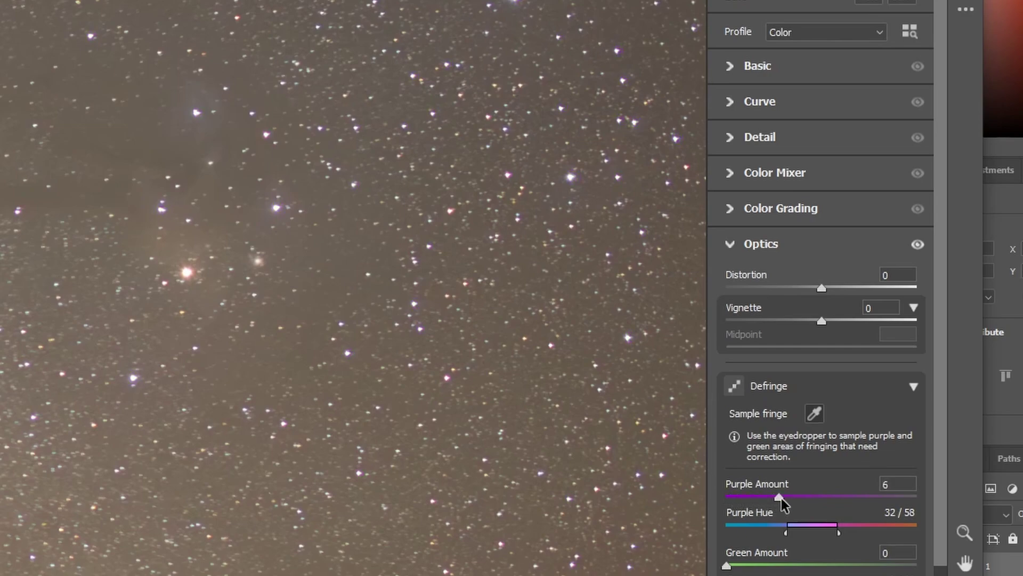
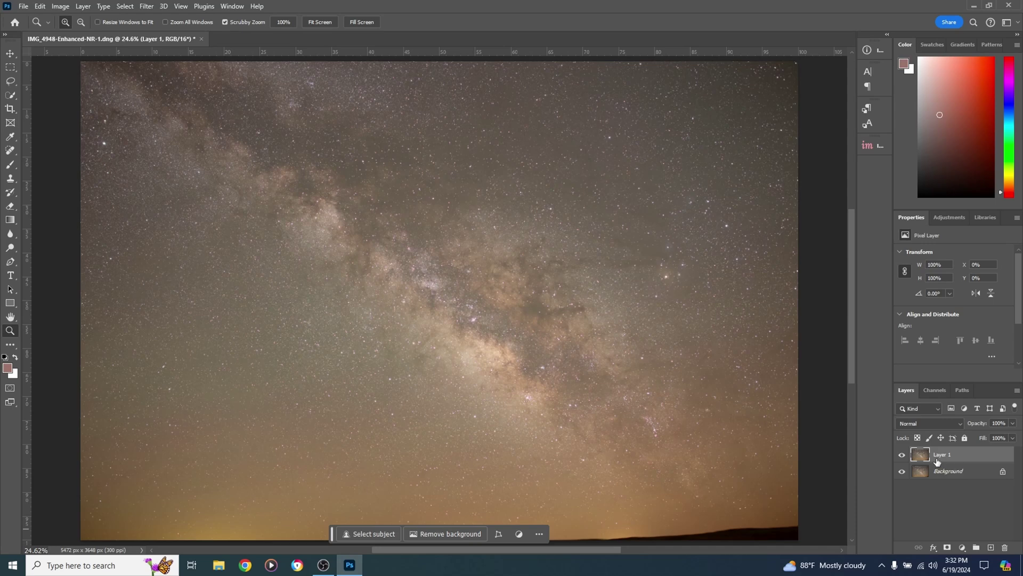
# Duplicate the defringed layer and select its highlights using Color Range with Fuzziness at 43%
pyautogui.hotkey('ctrl', 'j')
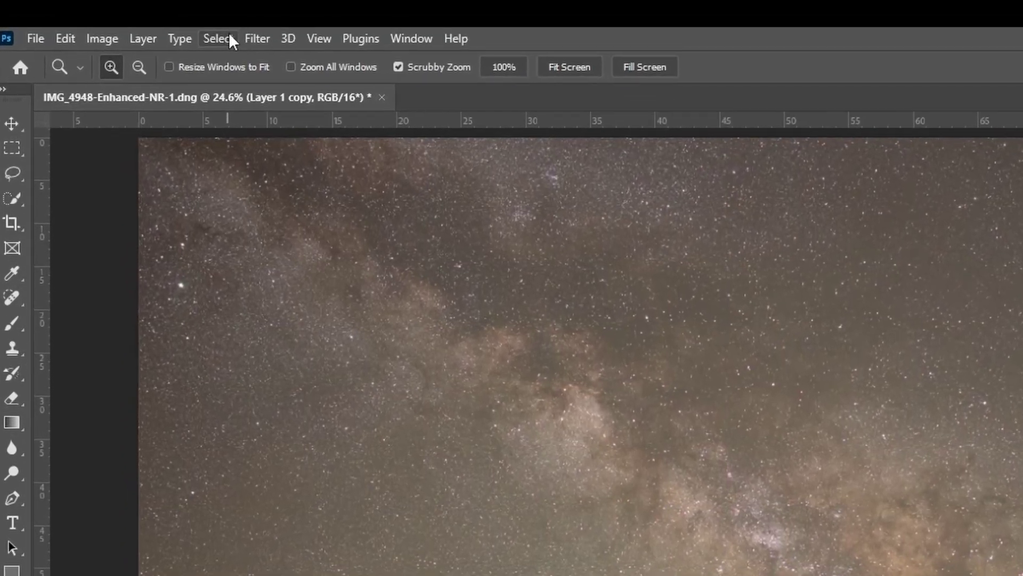
pyautogui.click(126, 6)
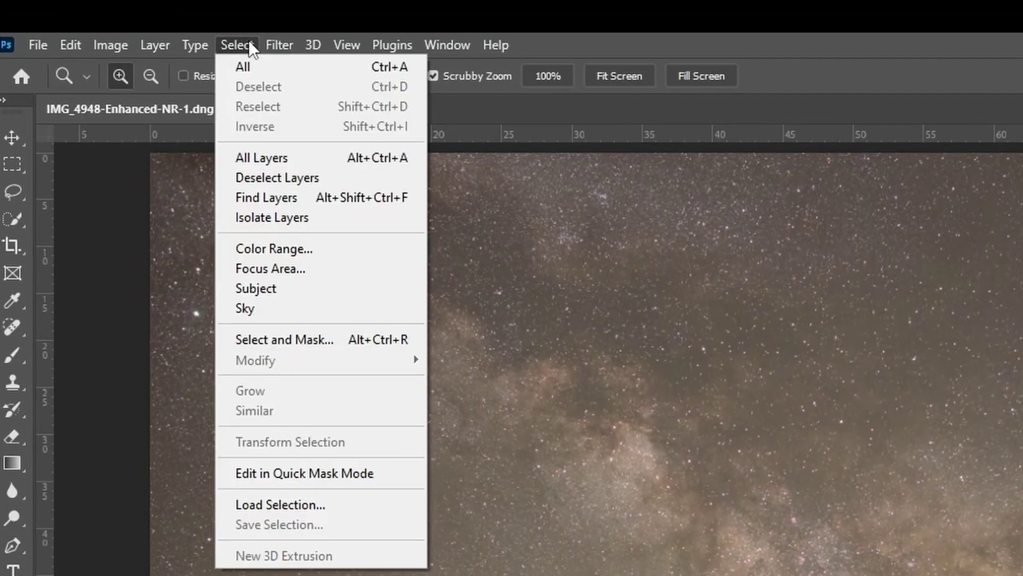
pyautogui.click(308, 247)
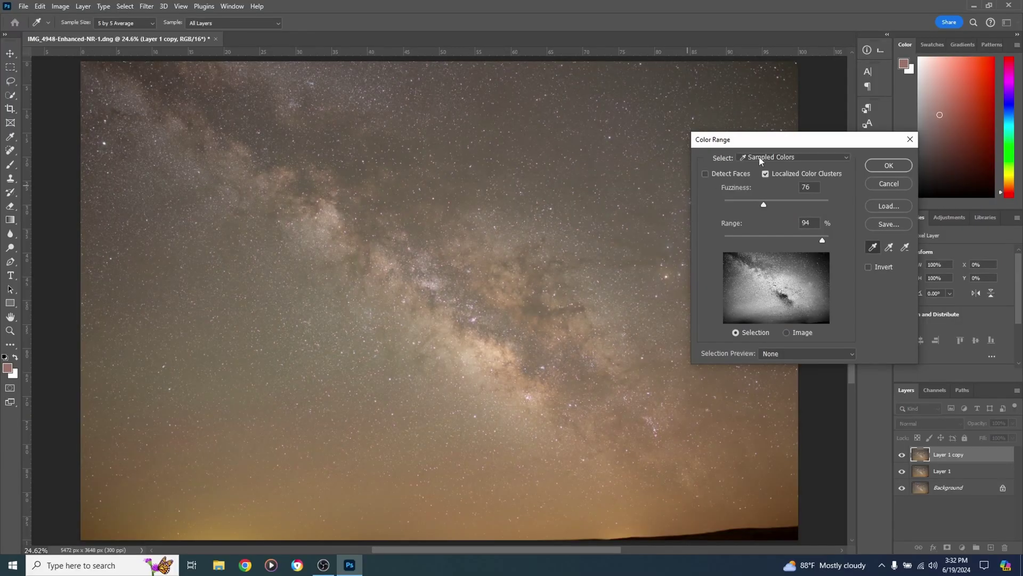
pyautogui.click(759, 156)
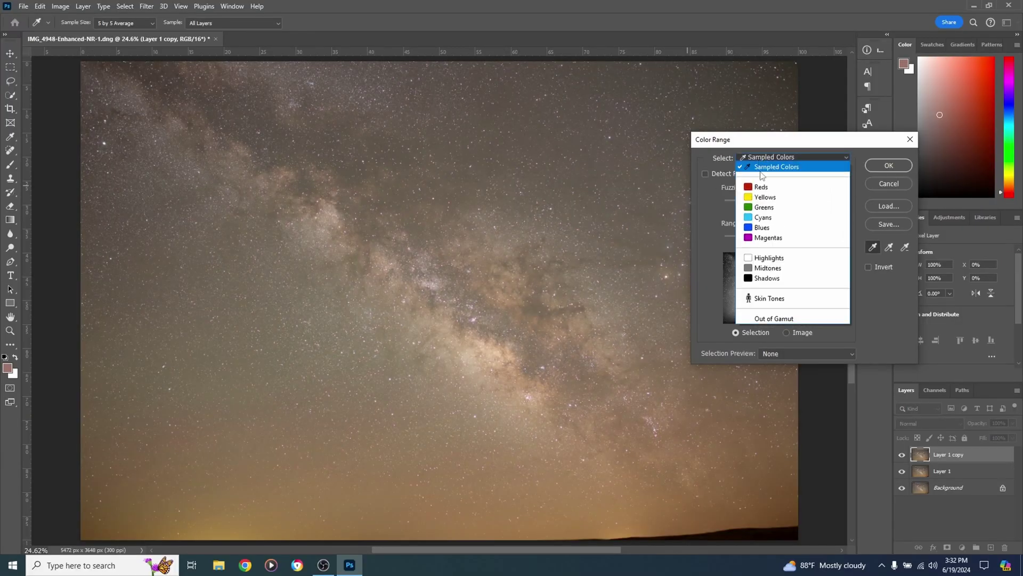
pyautogui.click(772, 264)
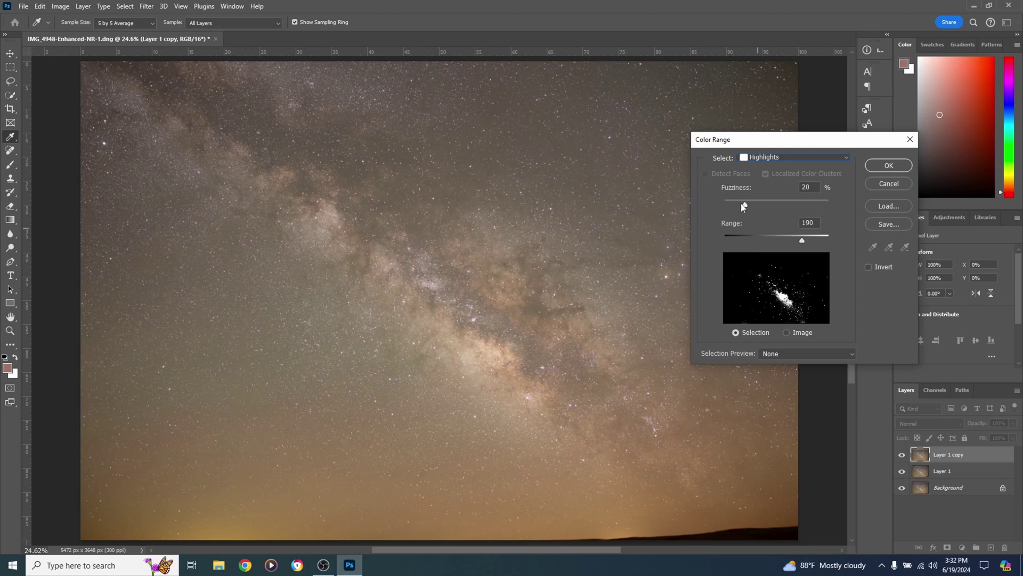
pyautogui.moveTo(751, 206)
pyautogui.mouseDown()
pyautogui.moveTo(781, 206)
pyautogui.moveTo(770, 209)
pyautogui.mouseUp()
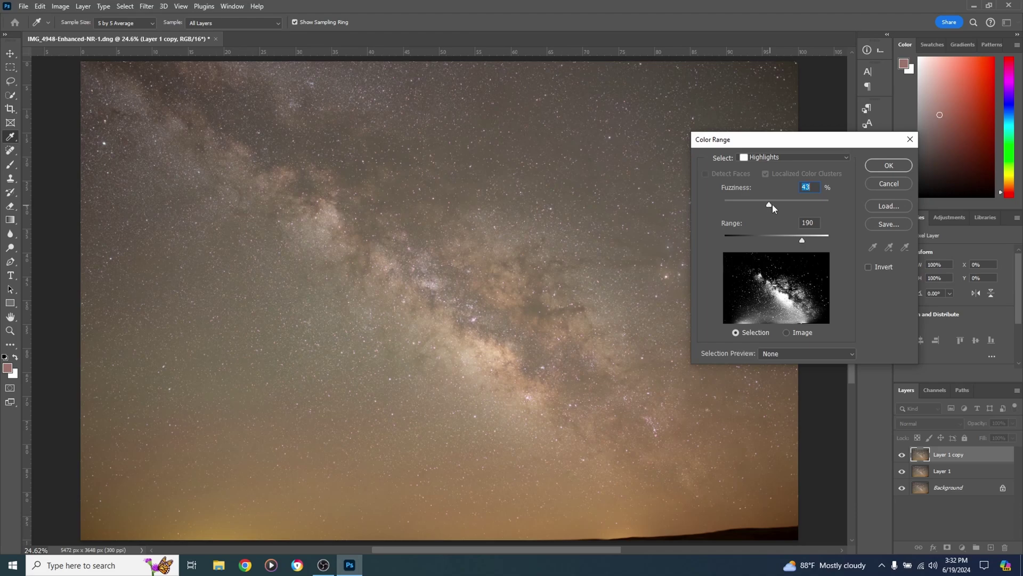
pyautogui.click(882, 168)
# Expand the star highlights selection by 2 pixels
pyautogui.press('z')
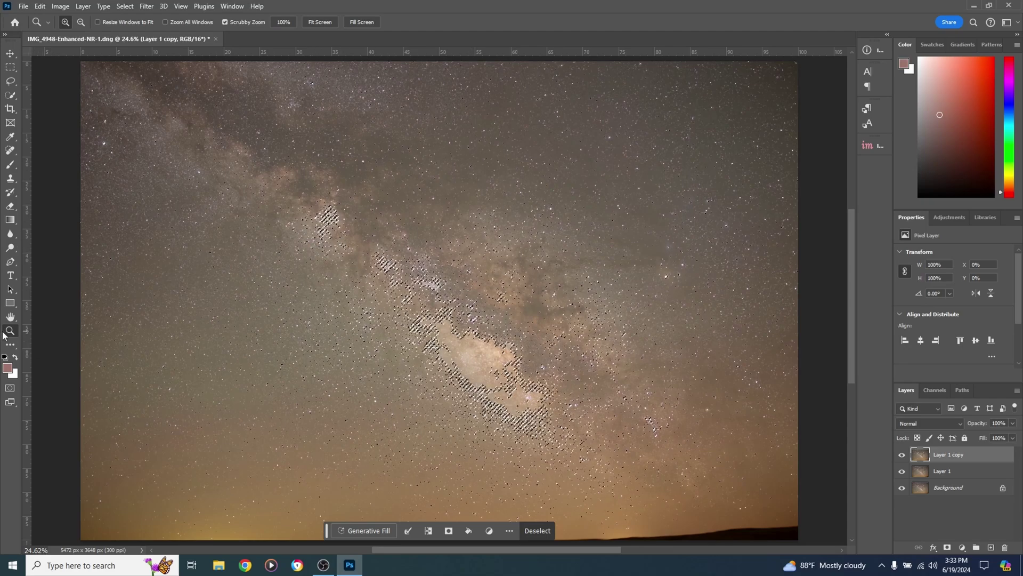
pyautogui.moveTo(307, 319); pyautogui.dragTo(389, 323)
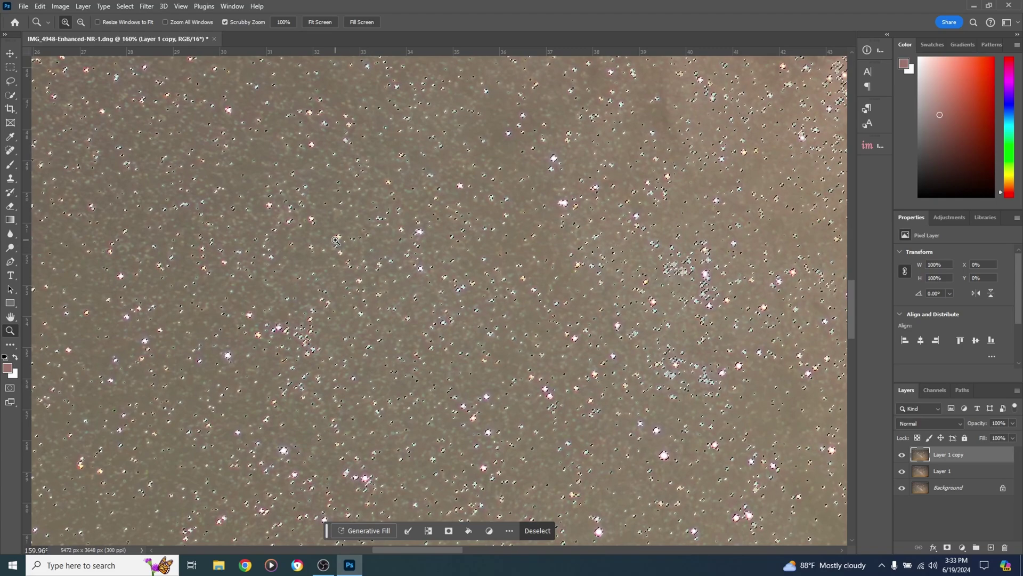
pyautogui.click(124, 7)
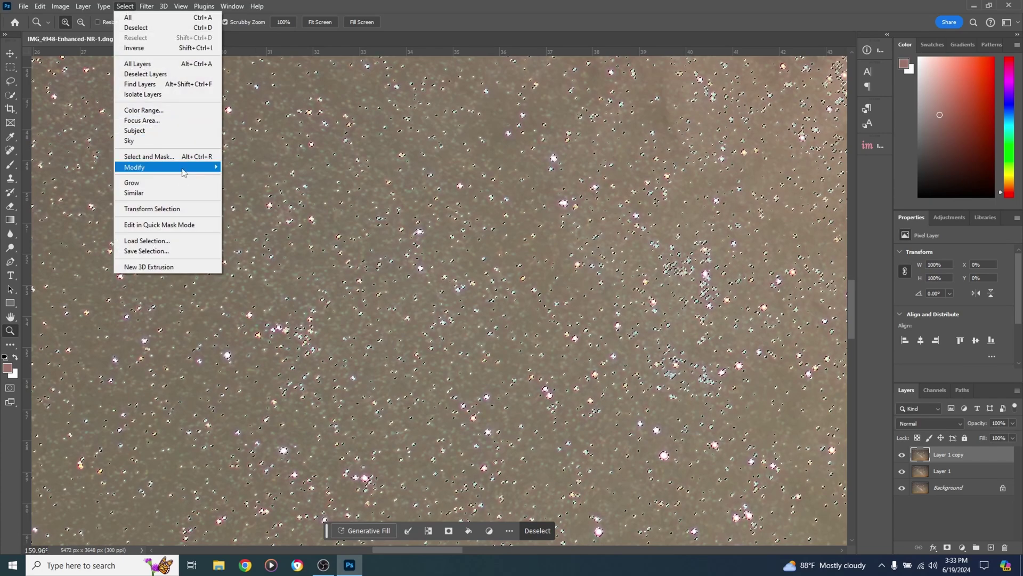
pyautogui.click(238, 187)
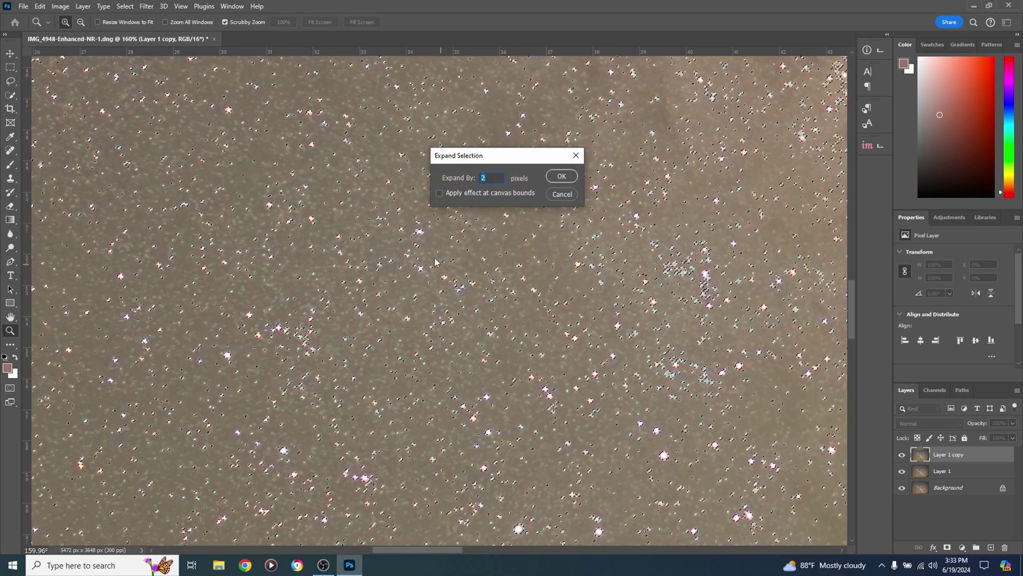
pyautogui.click(562, 176)
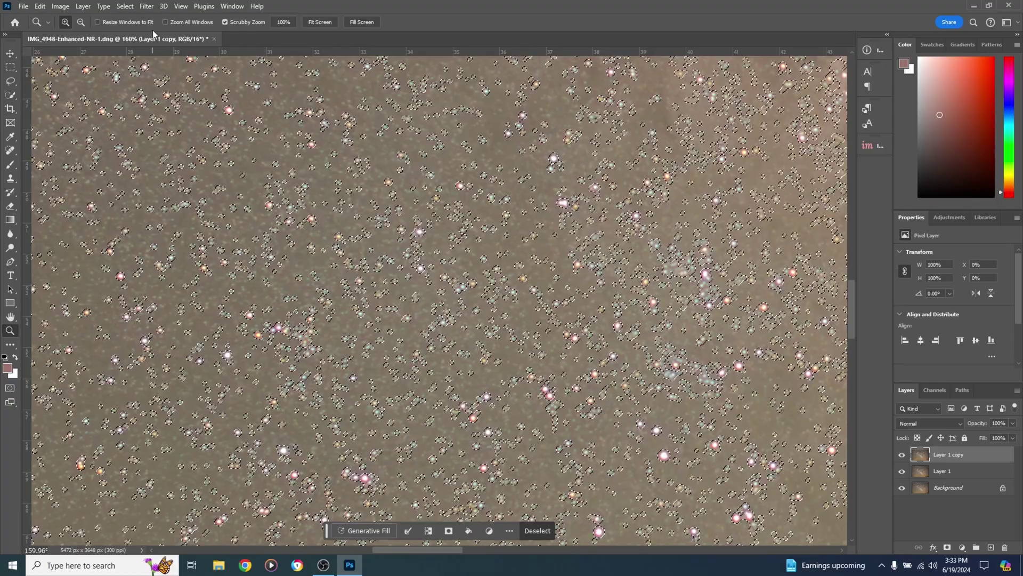
# Feather the expanded star selection with a radius of 1 pixel
pyautogui.click(126, 6)
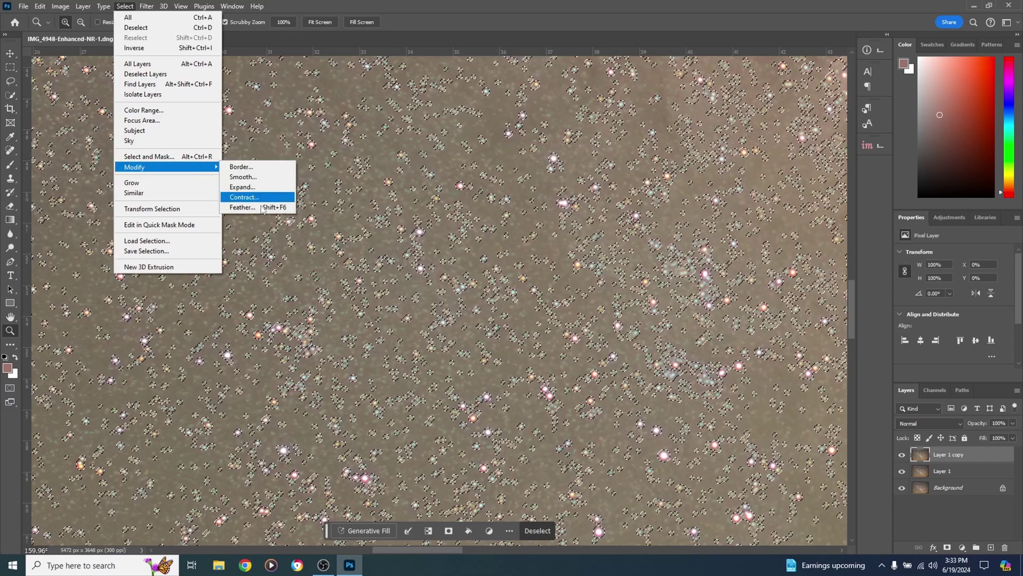
pyautogui.click(261, 208)
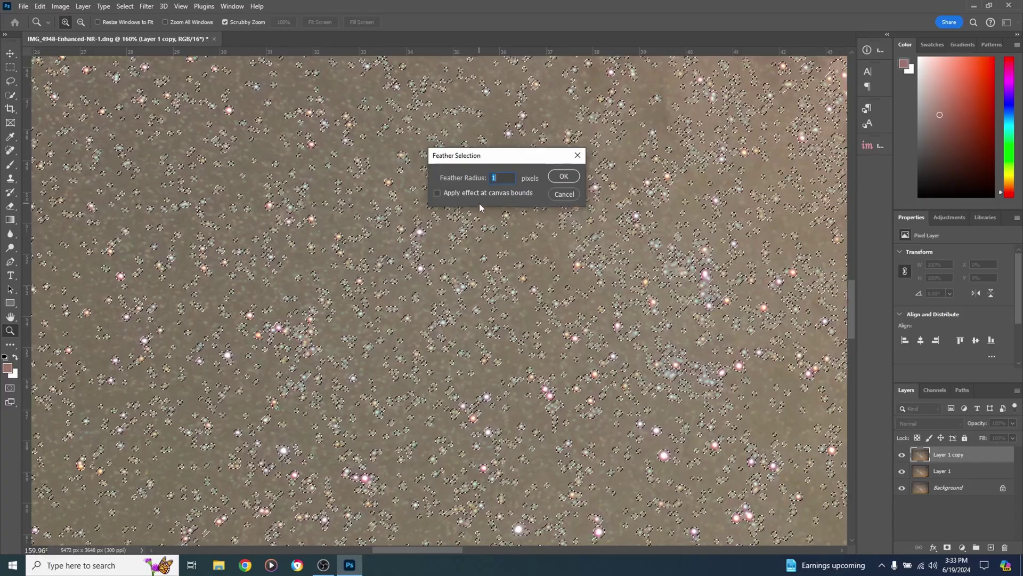
pyautogui.click(566, 177)
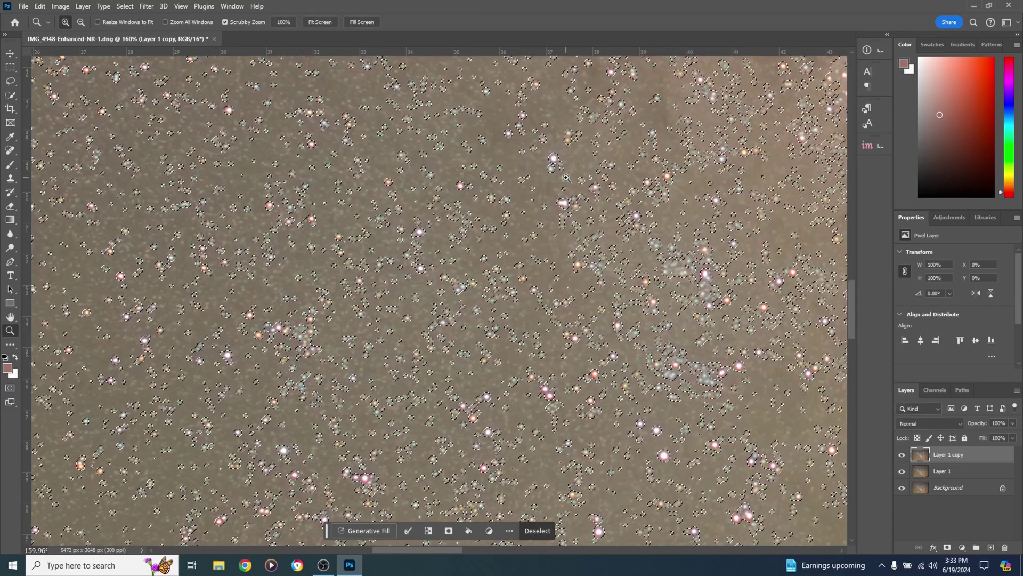
# Apply the Minimum filter to the selected stars with a radius of 0.5 pixels, preserving roundness
pyautogui.click(320, 22)
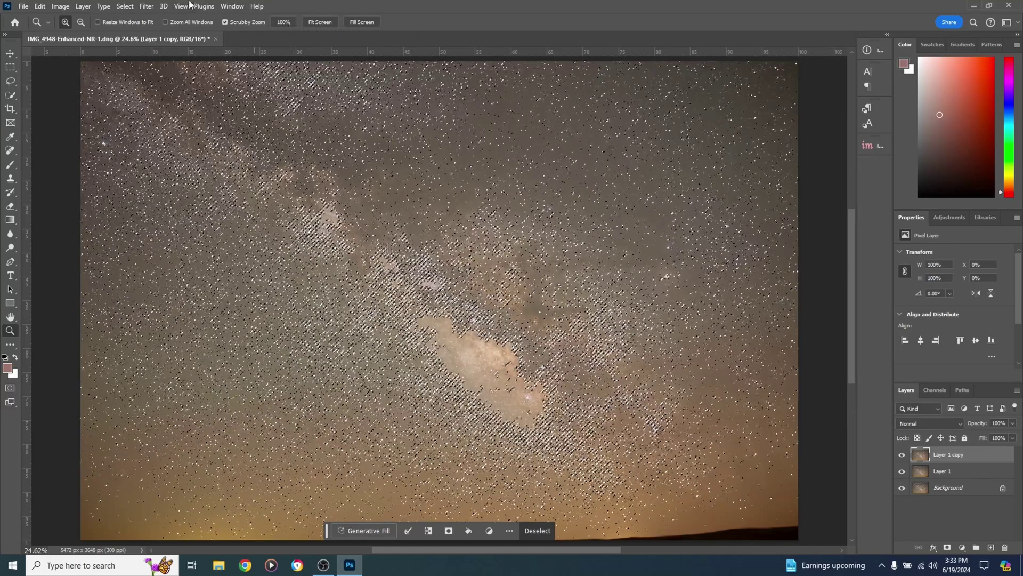
pyautogui.click(145, 6)
pyautogui.moveTo(194, 233)
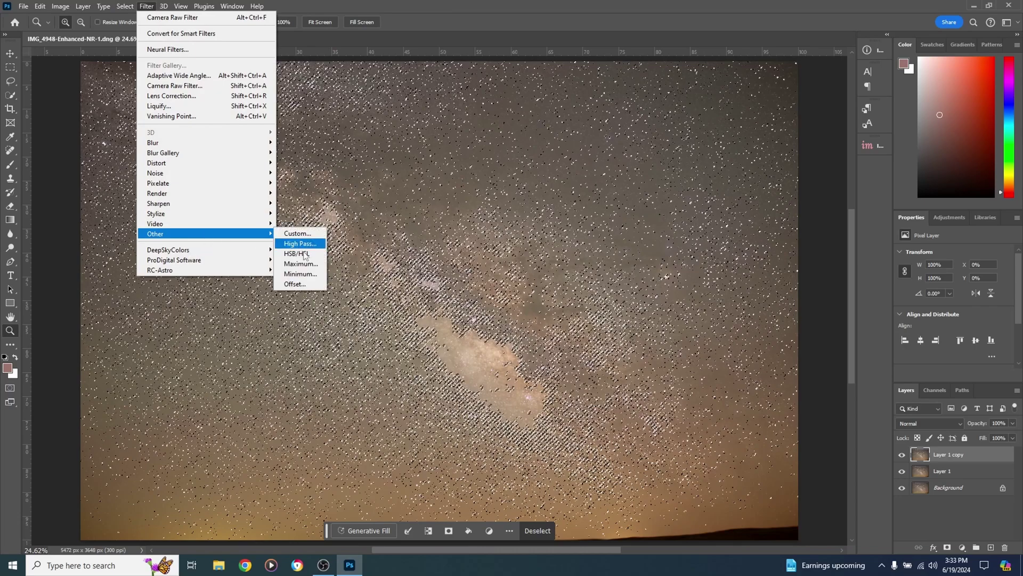
pyautogui.click(316, 274)
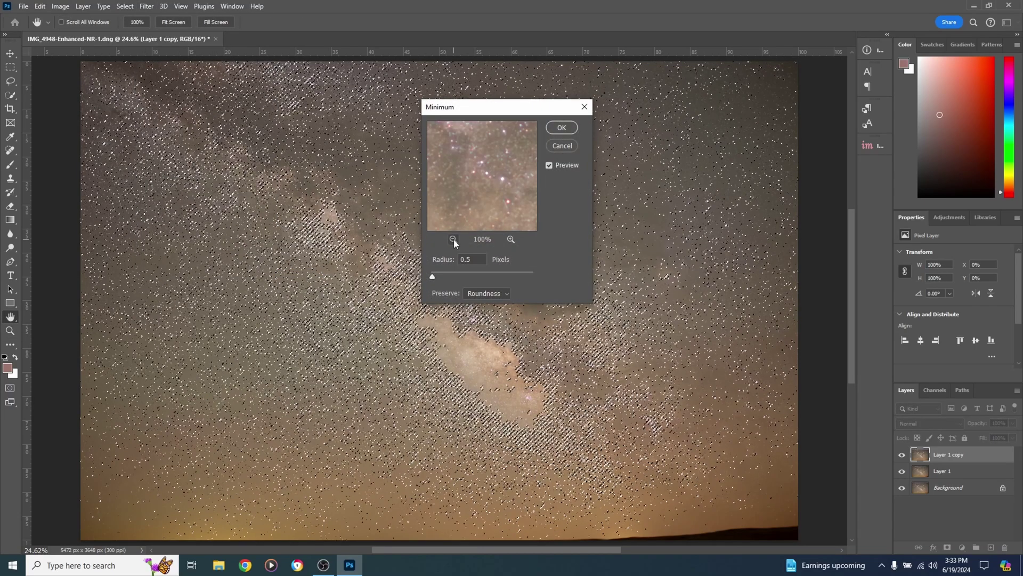
pyautogui.click(453, 239)
pyautogui.moveTo(432, 277); pyautogui.dragTo(431, 277)
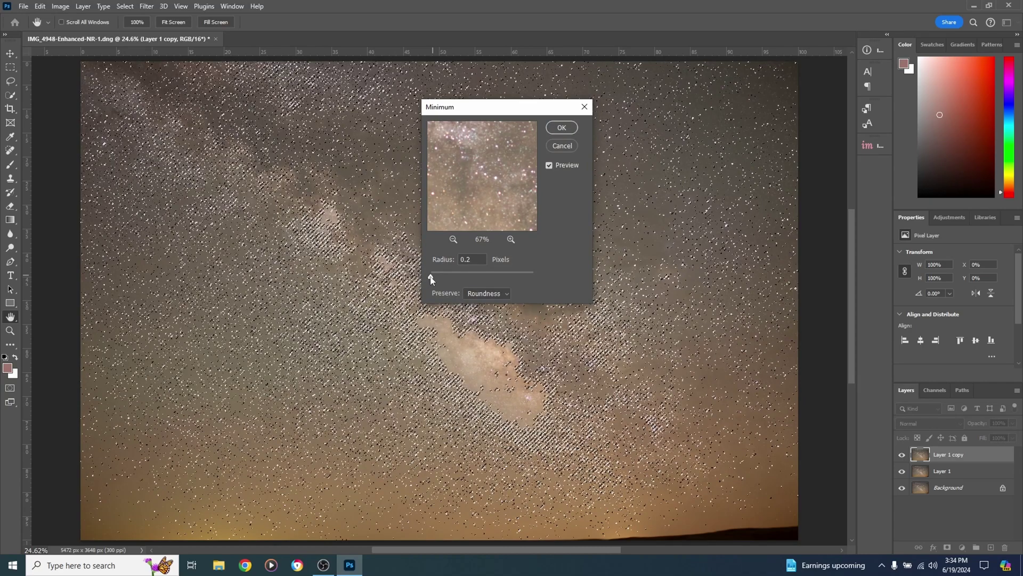
pyautogui.moveTo(452, 277); pyautogui.dragTo(453, 277)
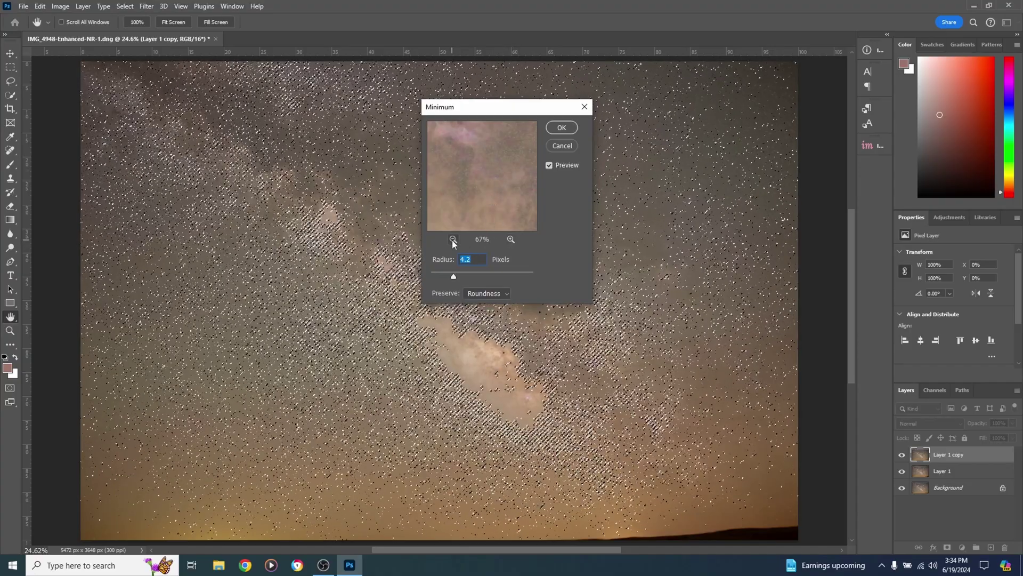
pyautogui.moveTo(452, 277); pyautogui.dragTo(447, 277)
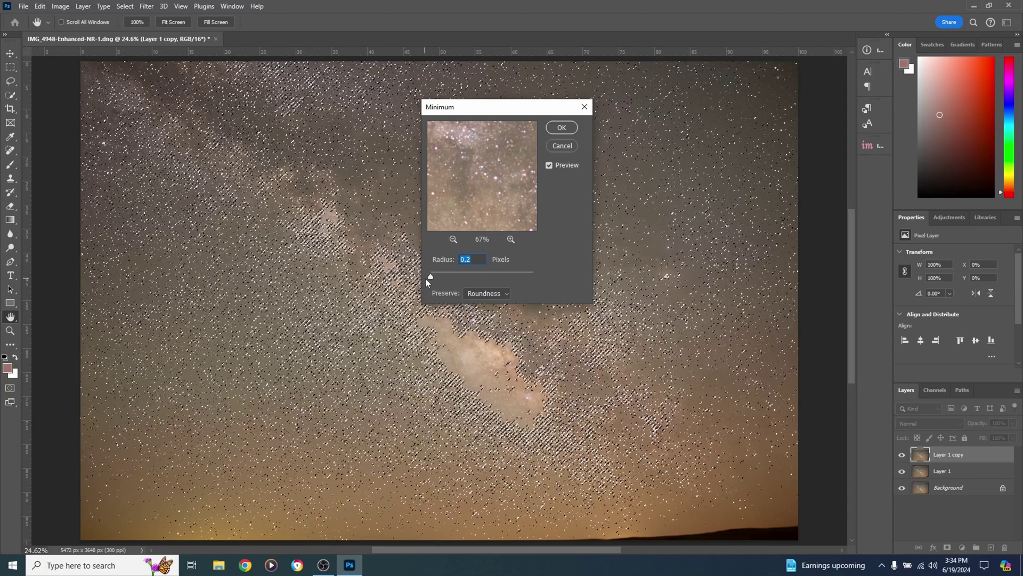
pyautogui.click(431, 277)
pyautogui.moveTo(431, 276); pyautogui.dragTo(433, 277)
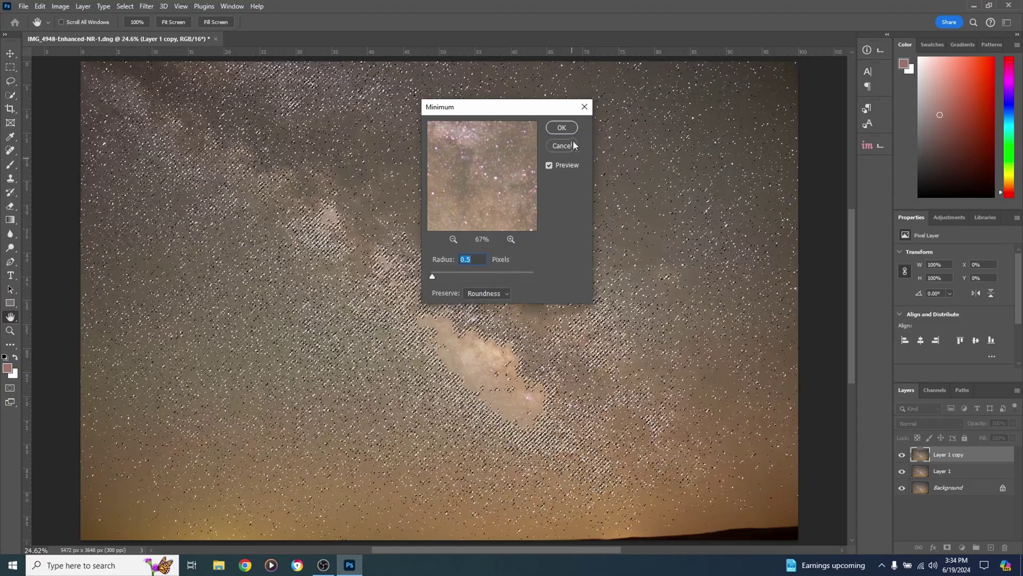
pyautogui.click(562, 127)
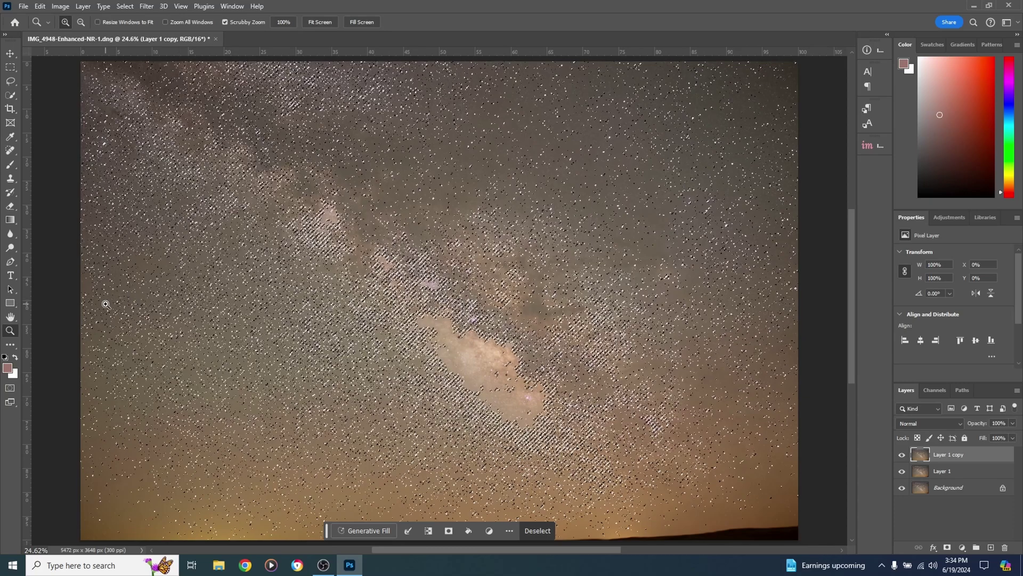
# Deselect the stars and compare the image with the star-reduced Layer 1 copy hidden and shown
pyautogui.click(125, 7)
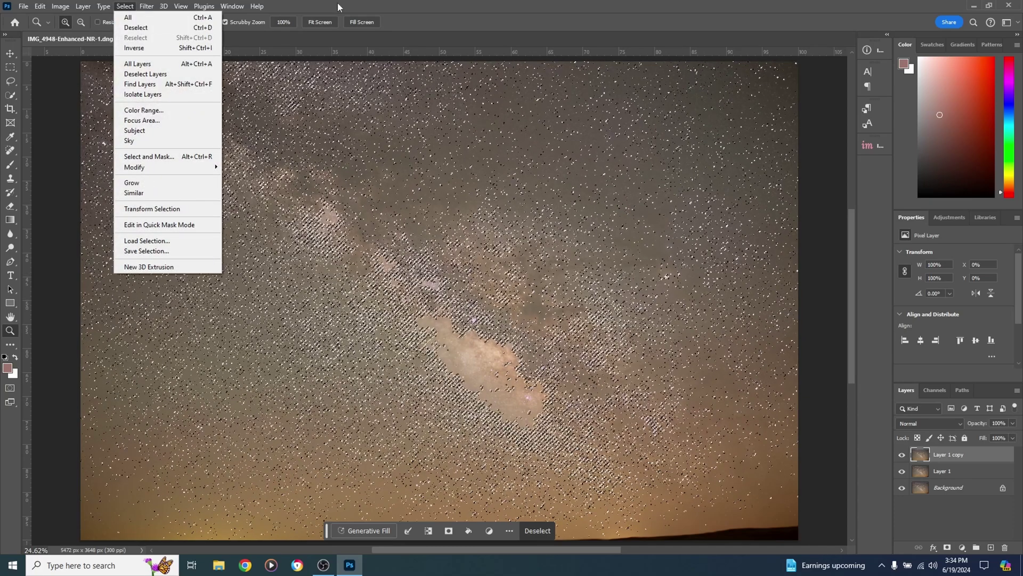
pyautogui.press('Escape')
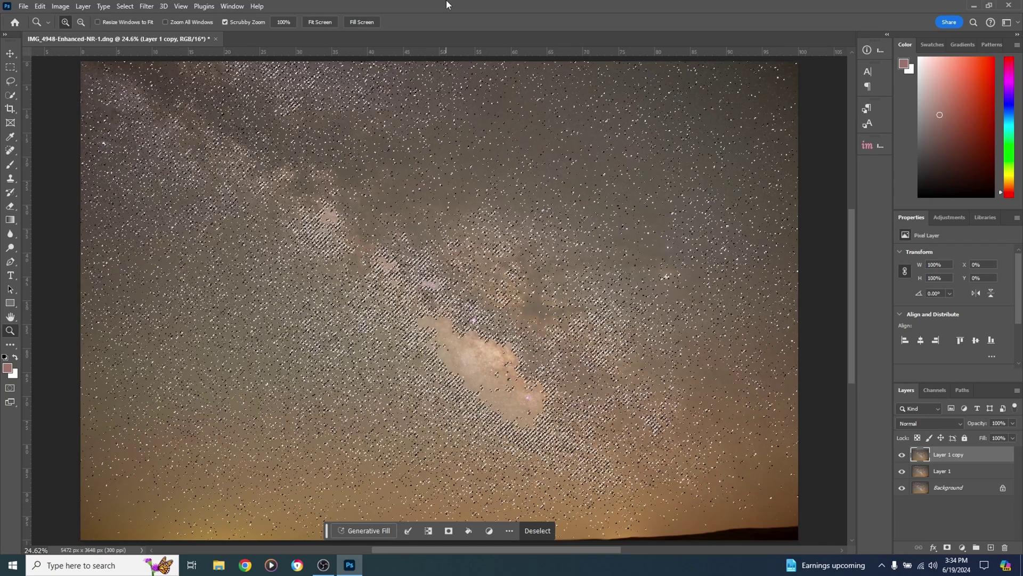
pyautogui.hotkey('ctrl', 'd')
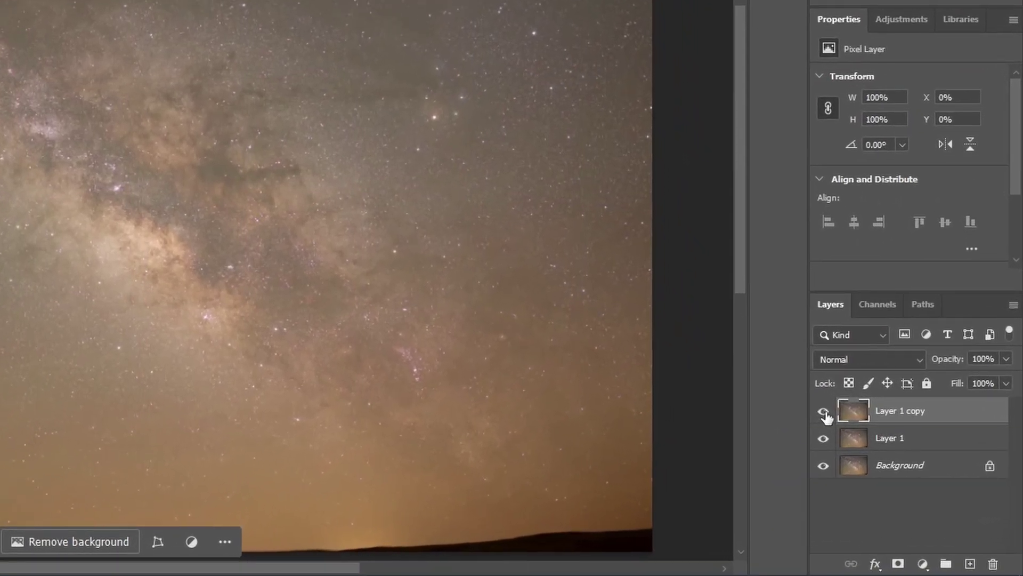
pyautogui.click(823, 411)
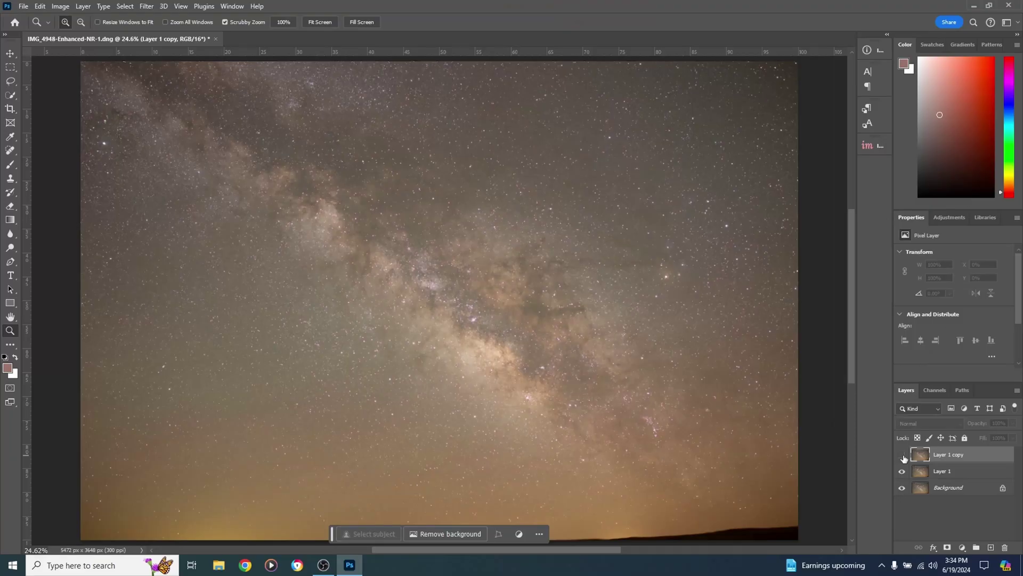
pyautogui.click(903, 456)
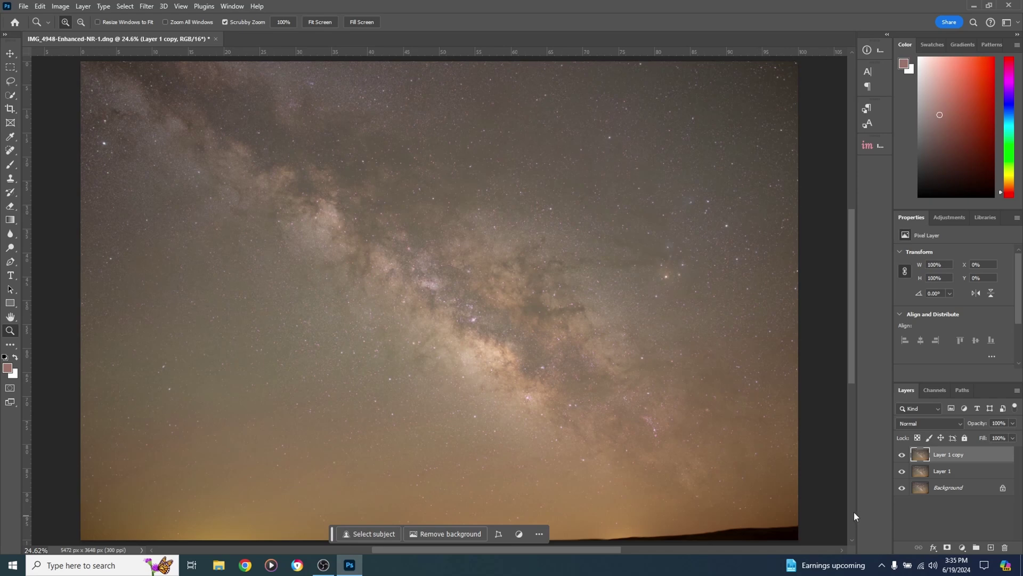
# Duplicate the star-reduced layer and open the duplicate in the Camera Raw Filter with the Basic adjustments shown
pyautogui.hotkey('ctrl', 'j')
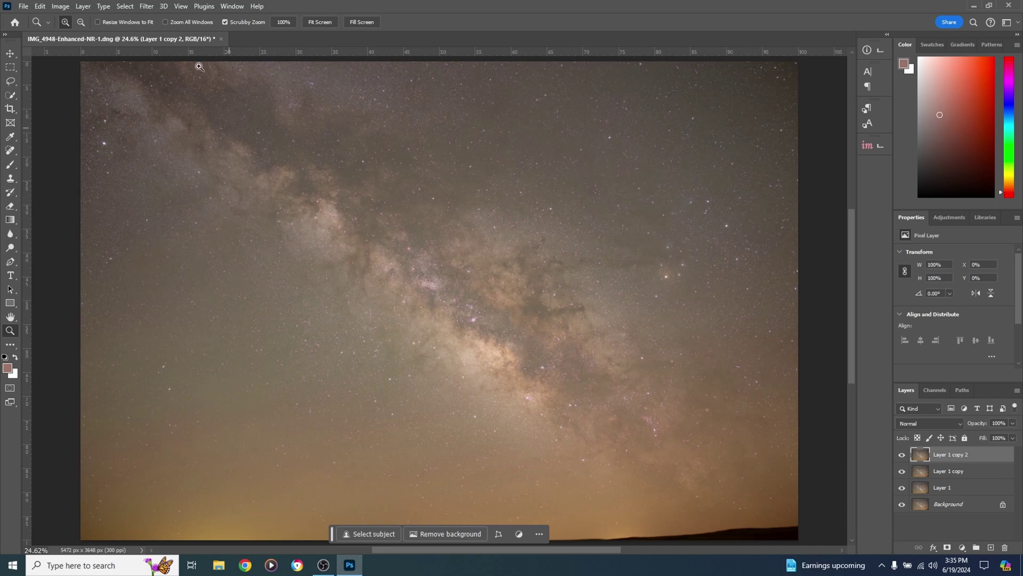
pyautogui.click(147, 11)
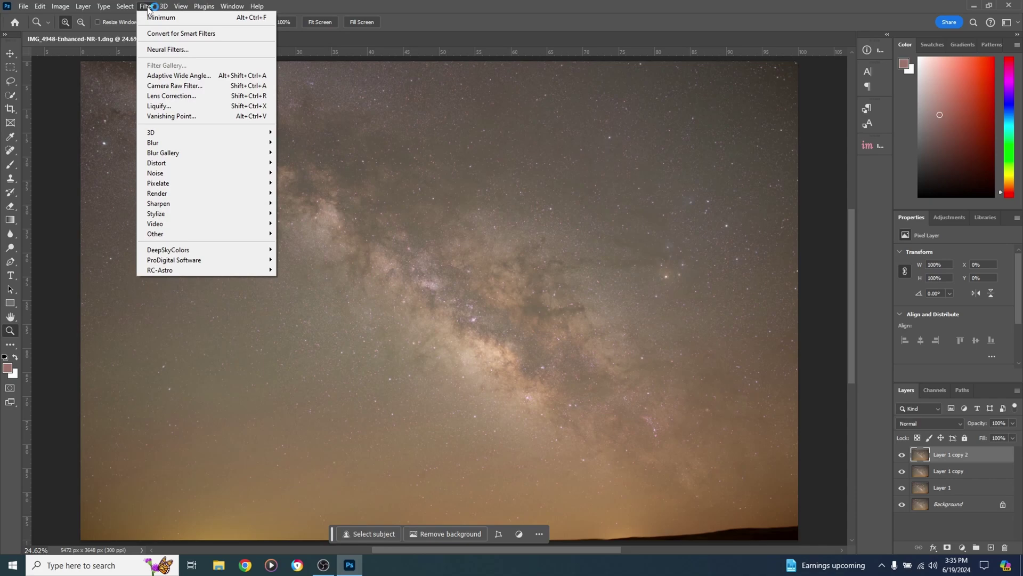
pyautogui.click(187, 86)
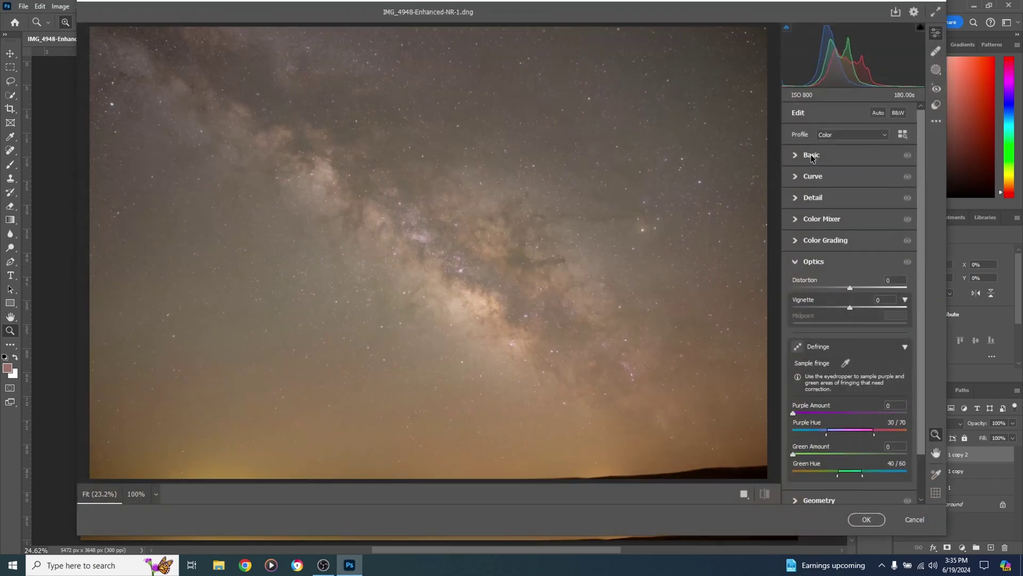
pyautogui.click(794, 155)
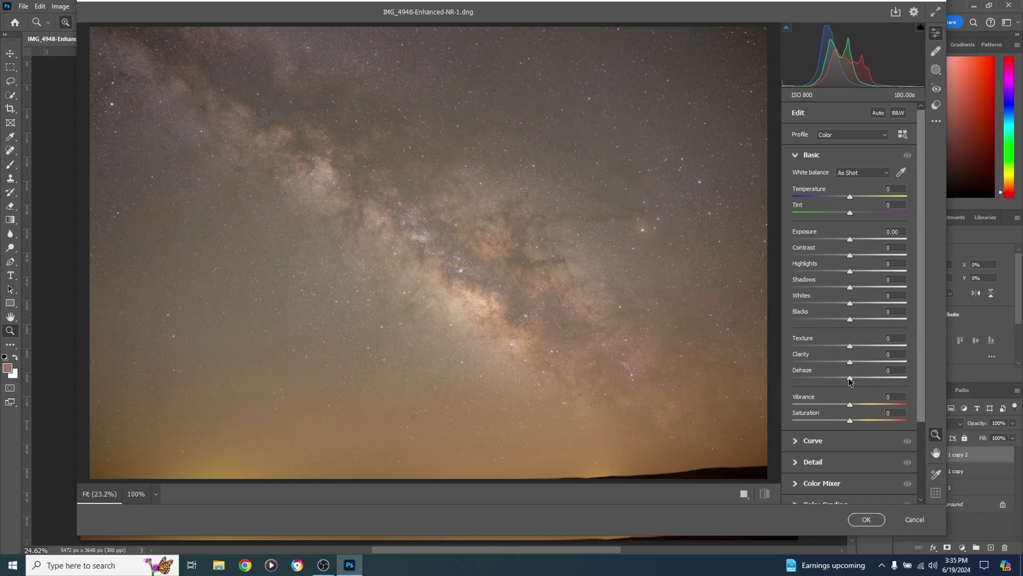
# Set Dehaze to +26, lower Blacks and Shadows slightly, and apply the Camera Raw adjustments
pyautogui.moveTo(850, 379); pyautogui.dragTo(864, 377)
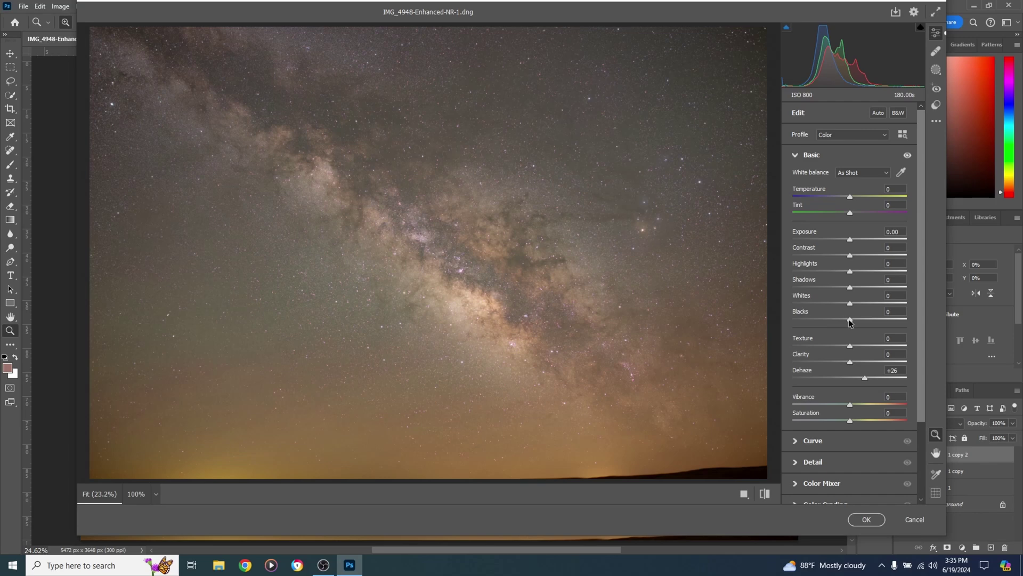
pyautogui.moveTo(850, 321); pyautogui.dragTo(836, 321)
pyautogui.moveTo(850, 288); pyautogui.dragTo(843, 288)
pyautogui.click(866, 520)
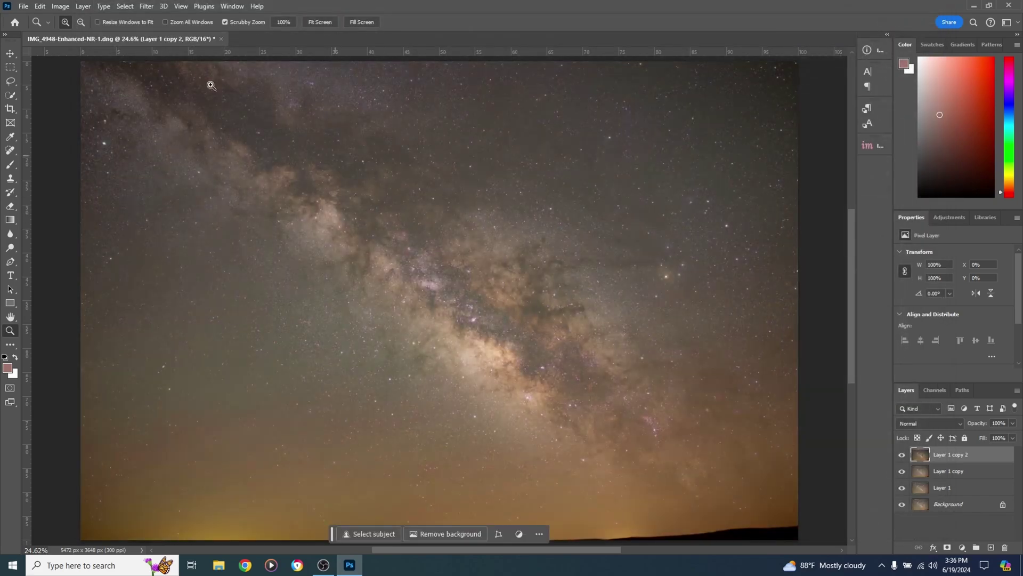
# Start saving a copy and create a destination folder named MilkBackgroundYouTube inside the 2024-05-12 Bisti Milk folder
pyautogui.click(24, 7)
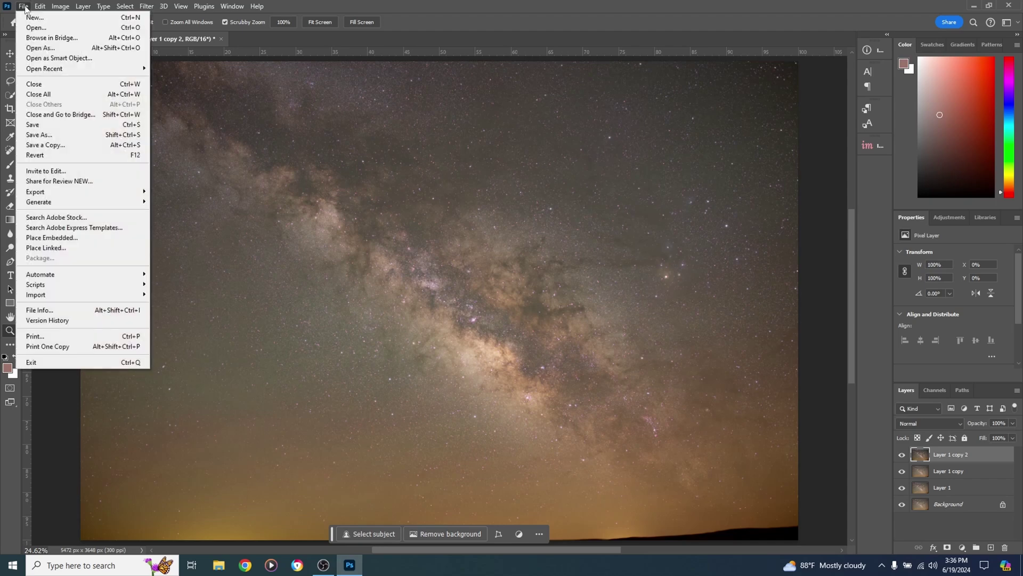
pyautogui.click(46, 145)
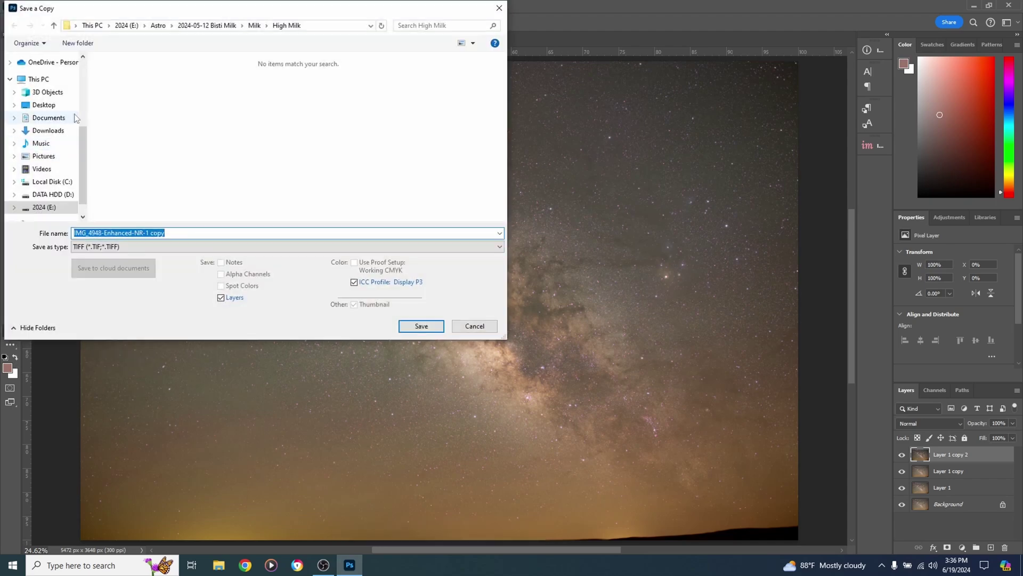
pyautogui.click(54, 28)
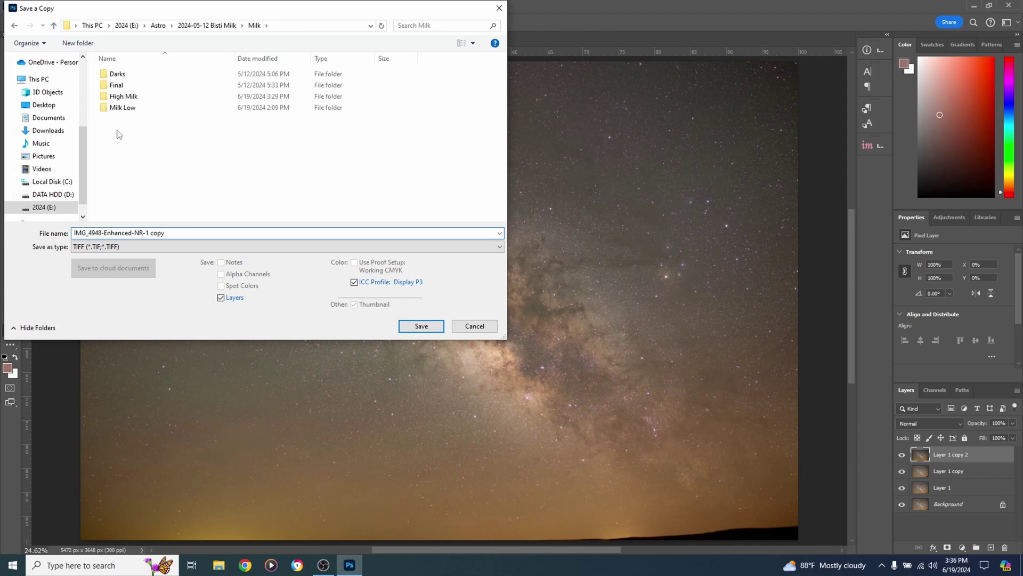
pyautogui.rightClick(117, 129)
pyautogui.click(53, 25)
pyautogui.rightClick(146, 132)
pyautogui.moveTo(208, 243)
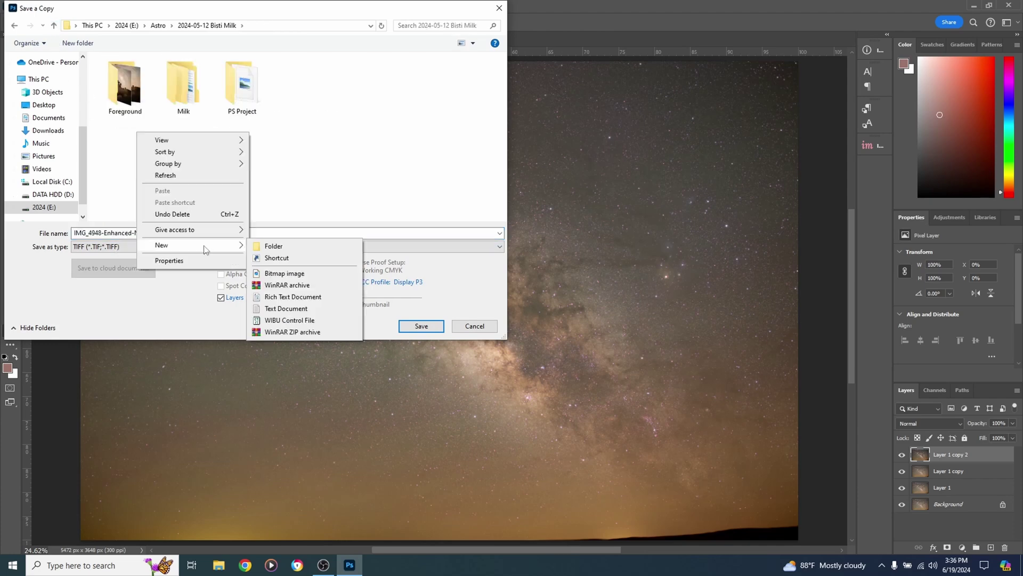
pyautogui.click(266, 247)
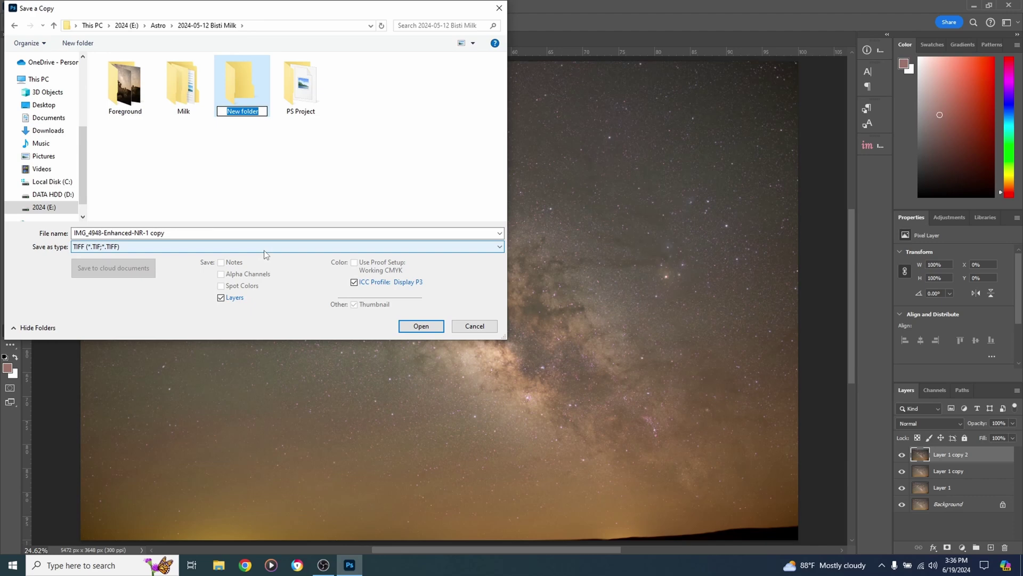
pyautogui.write('MilkBackgroundYouTube')
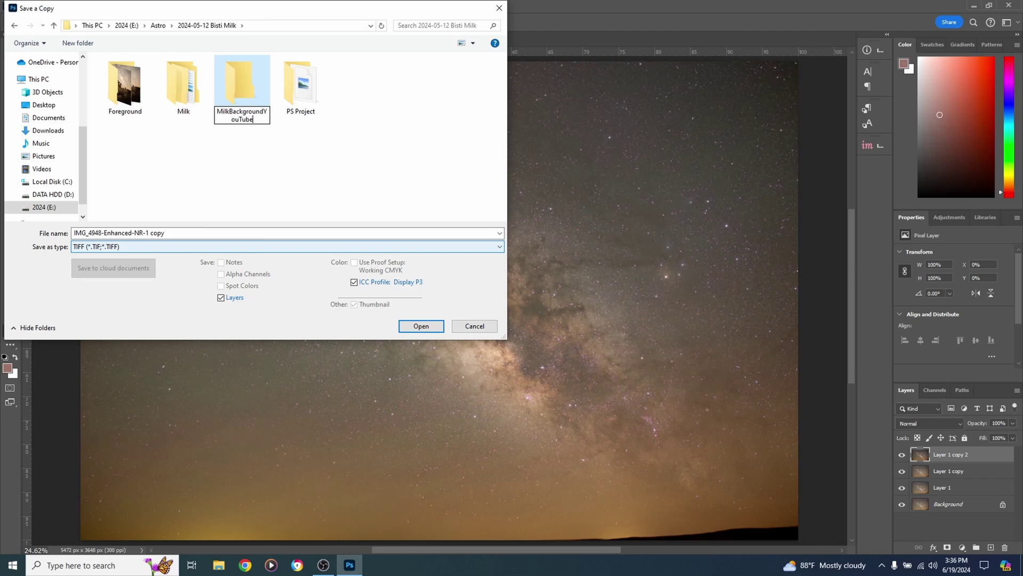
pyautogui.press('Return')
pyautogui.doubleClick(241, 99)
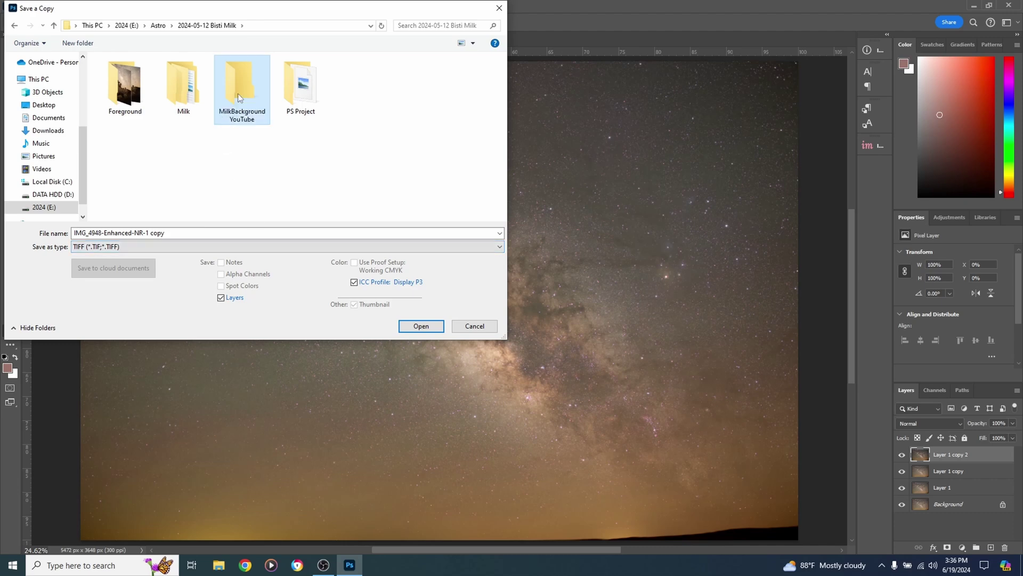
# Save the copy as a TIFF named MilkBisti without layers and with no image compression
pyautogui.tripleClick(190, 230)
pyautogui.write('MilkBisti')
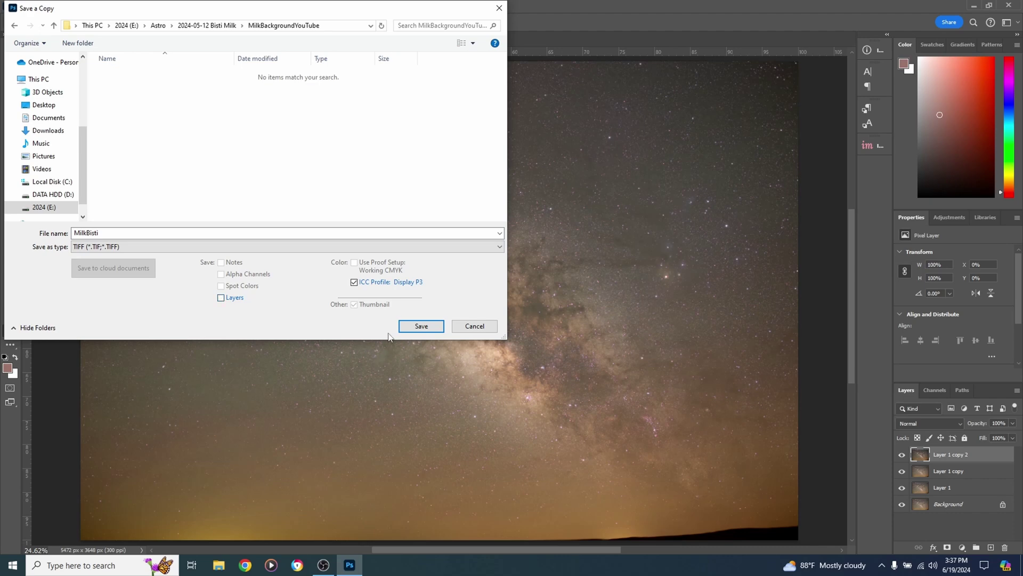
pyautogui.click(421, 327)
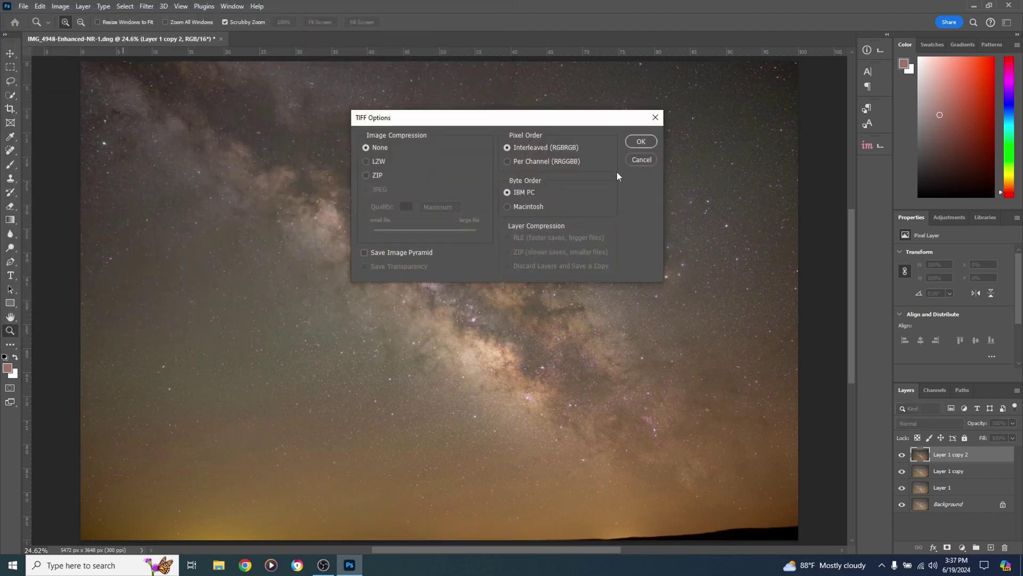
pyautogui.click(639, 142)
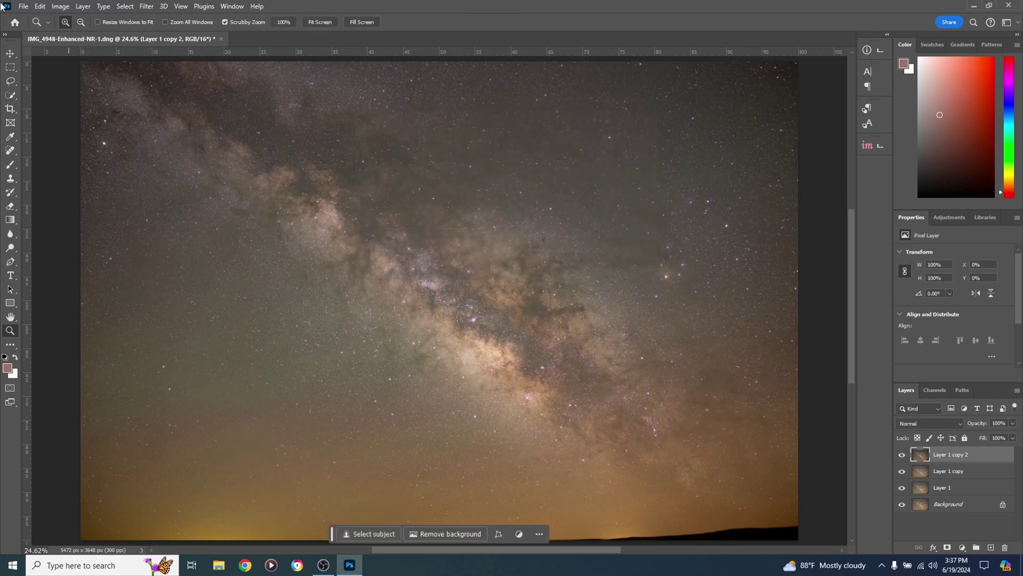
# Open the raw photo IMG_4980 from the Foreground folder inside 2024-05-12 Bisti Milk
pyautogui.click(26, 9)
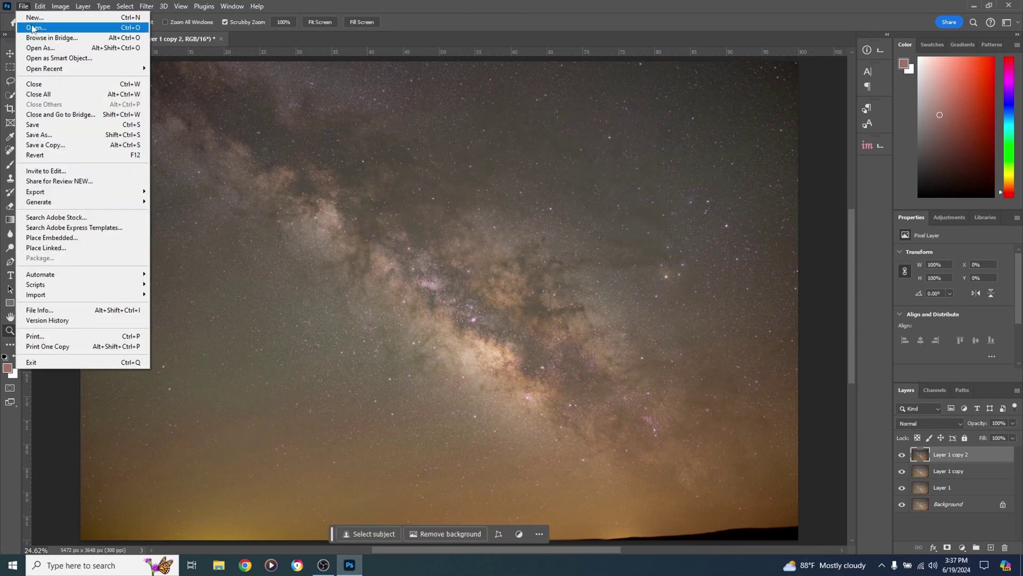
pyautogui.click(37, 26)
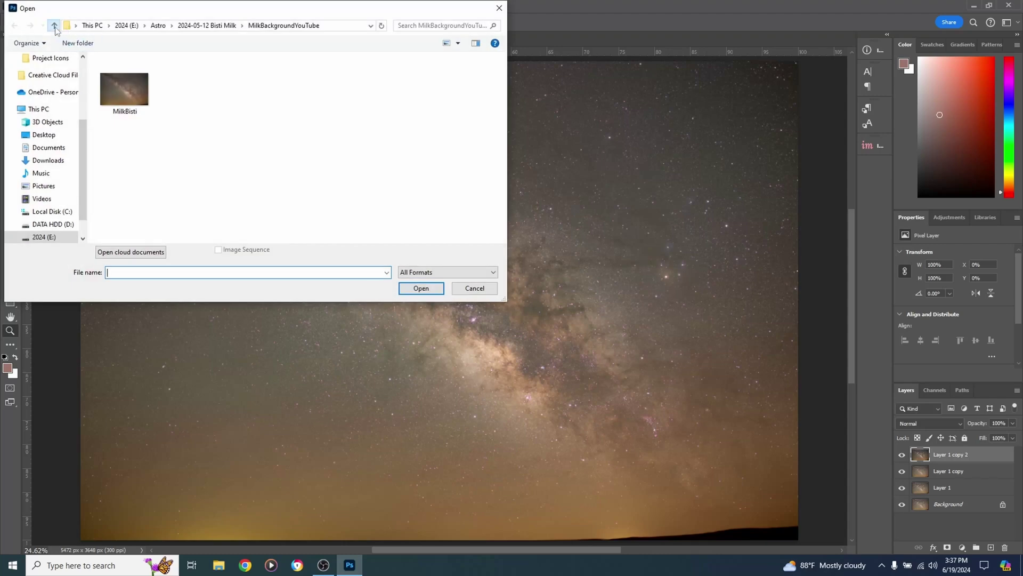
pyautogui.click(54, 26)
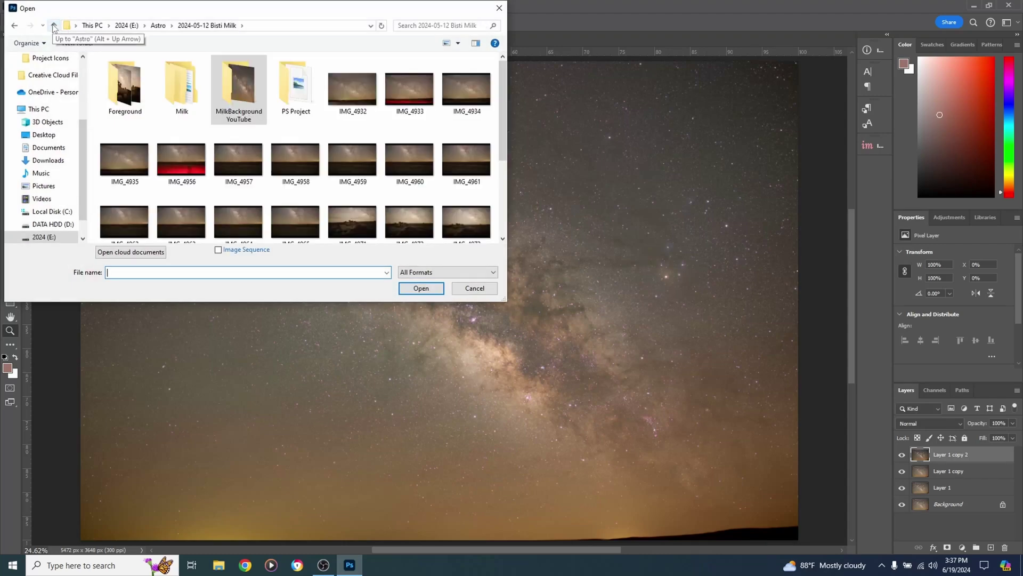
pyautogui.doubleClick(128, 109)
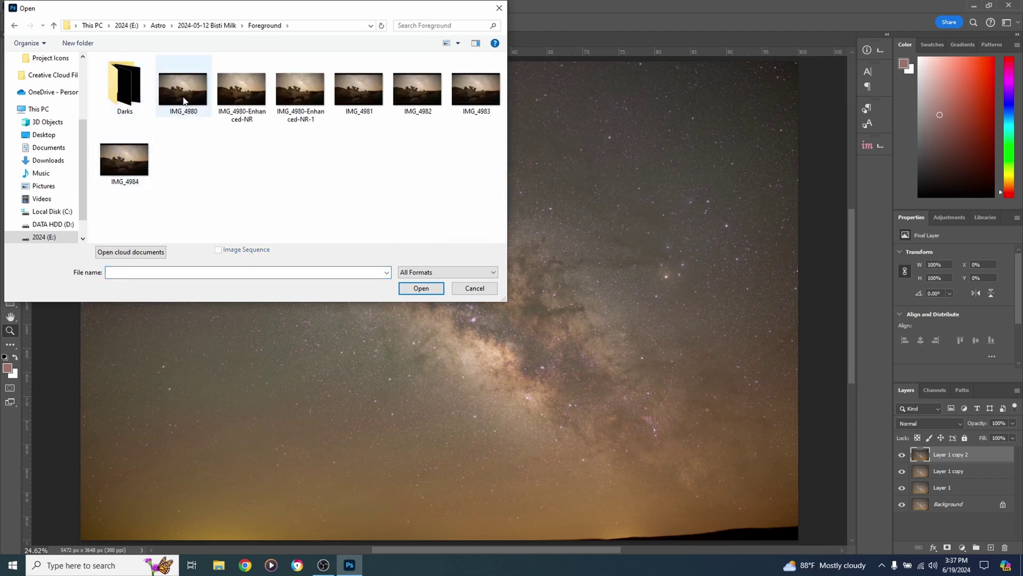
pyautogui.click(183, 100)
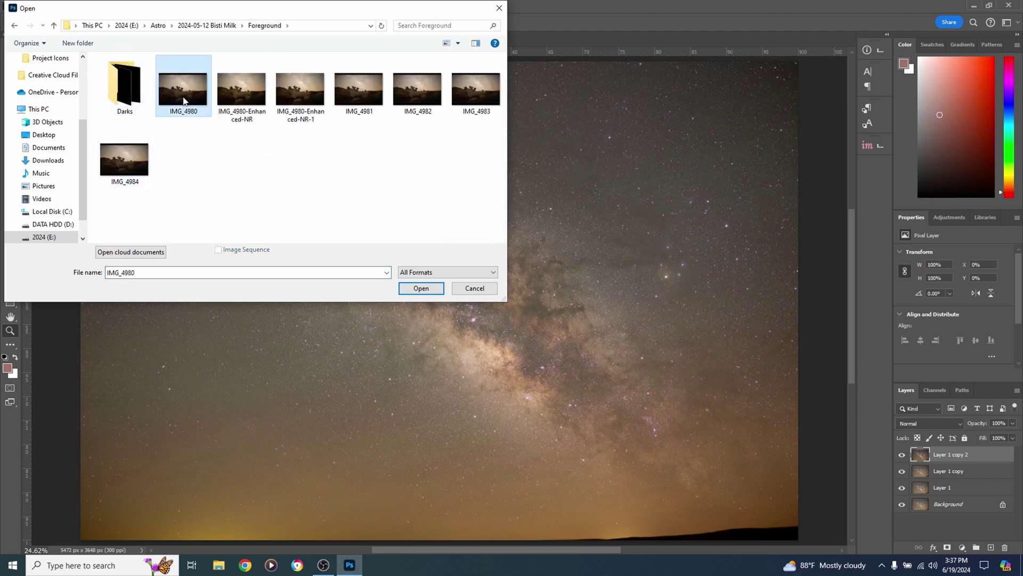
pyautogui.click(424, 291)
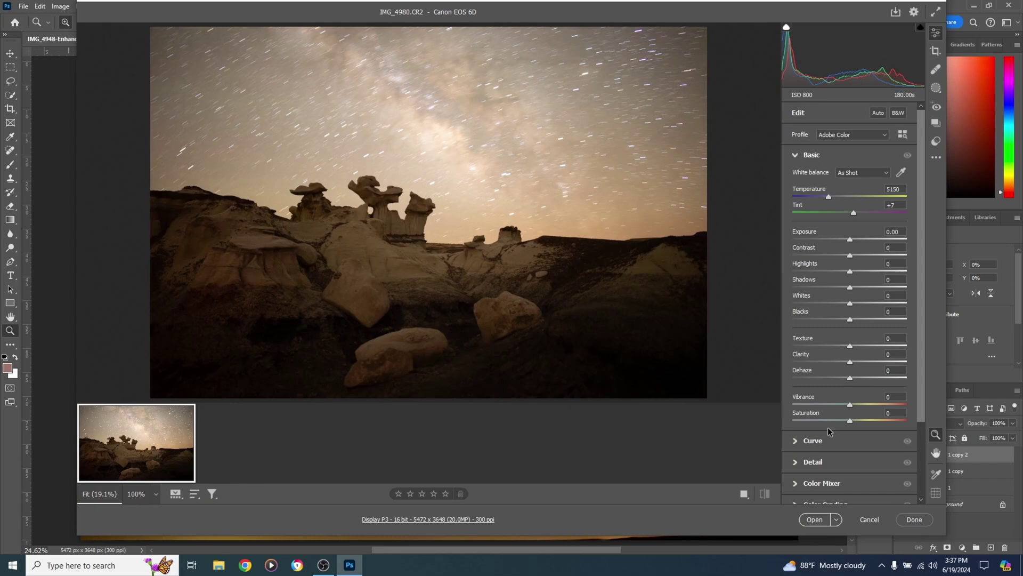
# Denoise the raw photo with an amount of 68 and open the enhanced copy for editing
pyautogui.click(797, 465)
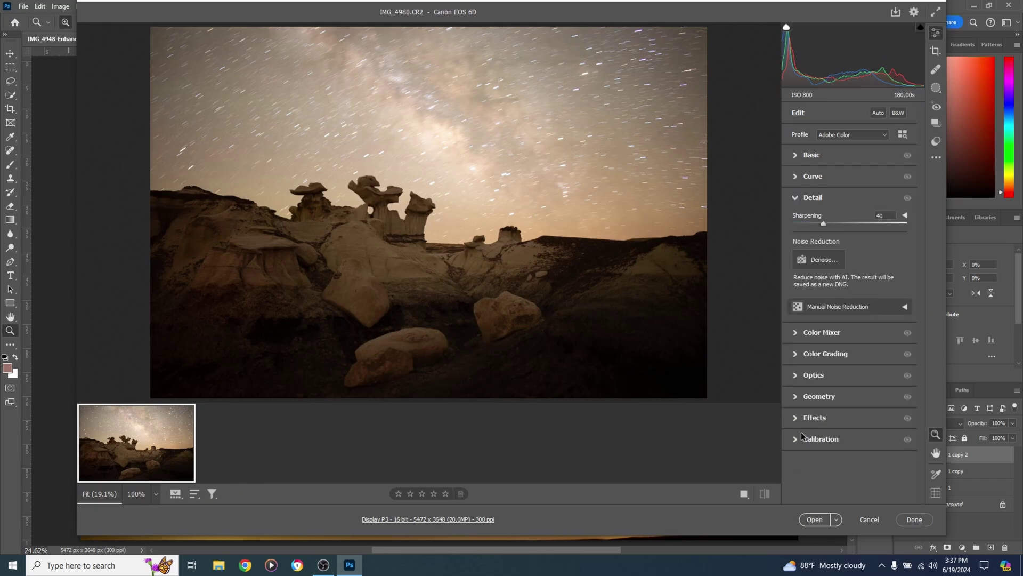
pyautogui.click(814, 262)
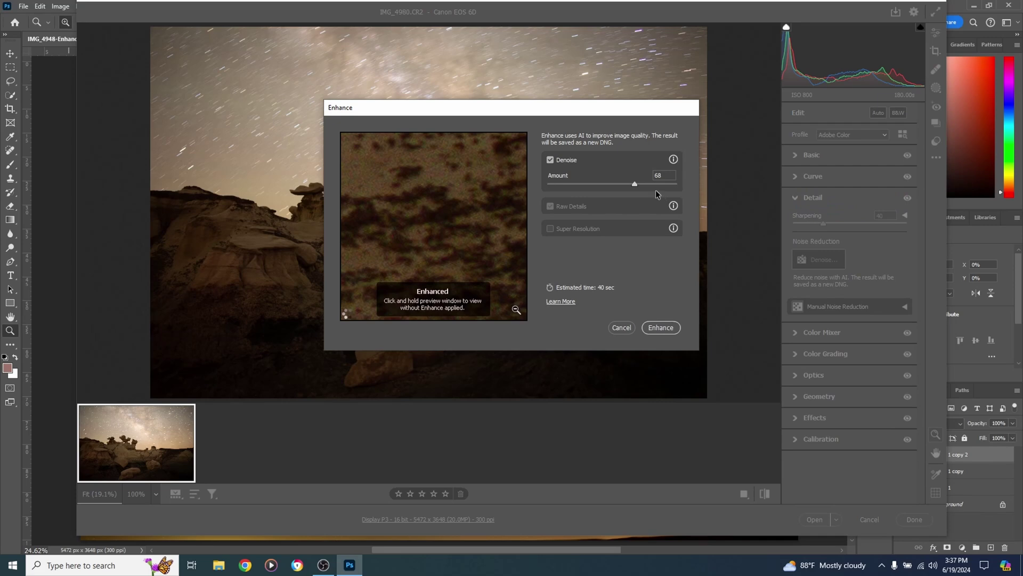
pyautogui.click(661, 328)
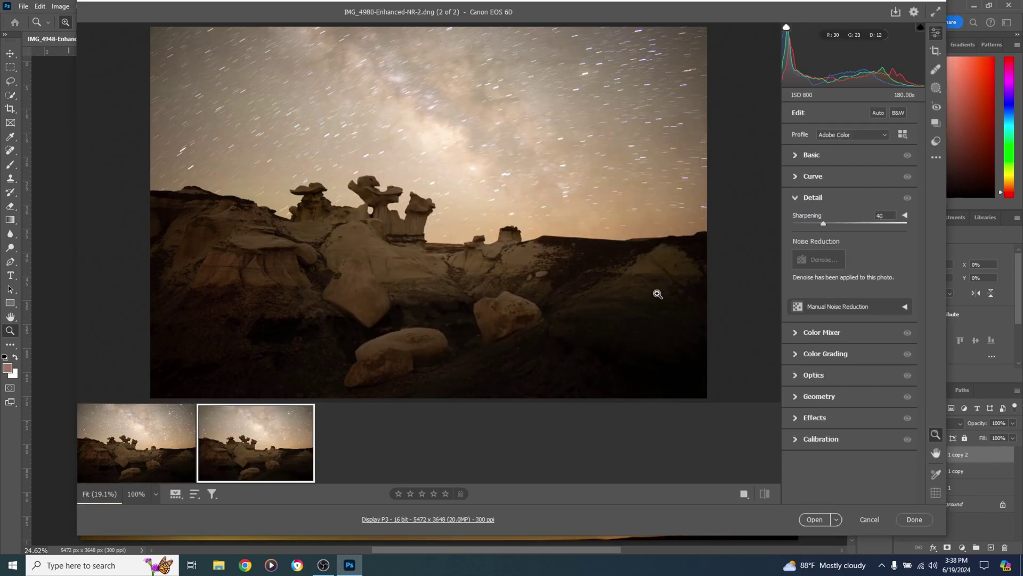
pyautogui.click(812, 520)
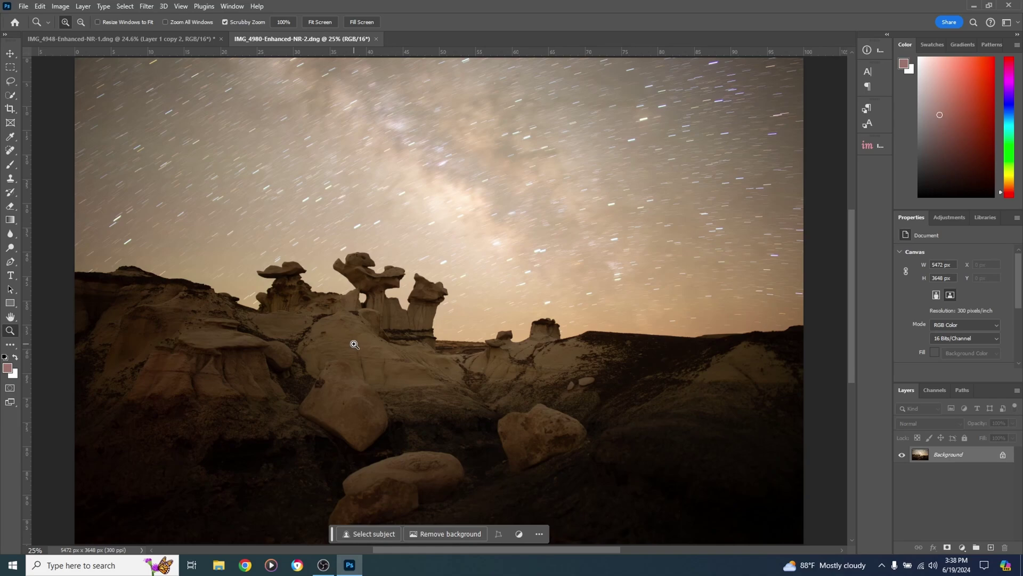
# Remove a hot pixel from the dark ground near the large boulder with the Spot Healing Brush at size 35
pyautogui.moveTo(353, 344); pyautogui.dragTo(399, 355)
pyautogui.moveTo(607, 414); pyautogui.dragTo(567, 382)
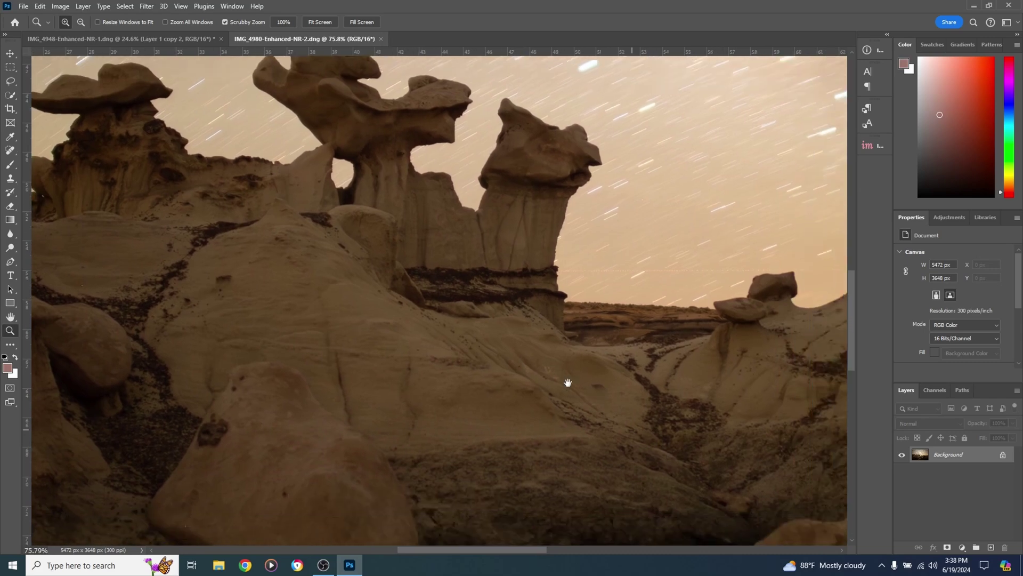
pyautogui.moveTo(621, 422); pyautogui.dragTo(521, 354)
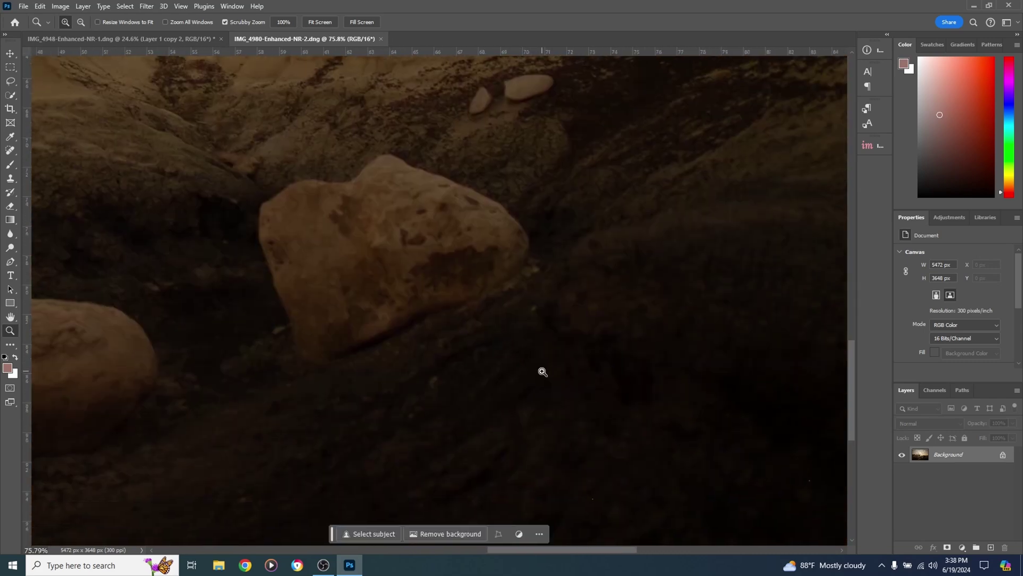
pyautogui.moveTo(593, 468); pyautogui.dragTo(562, 422)
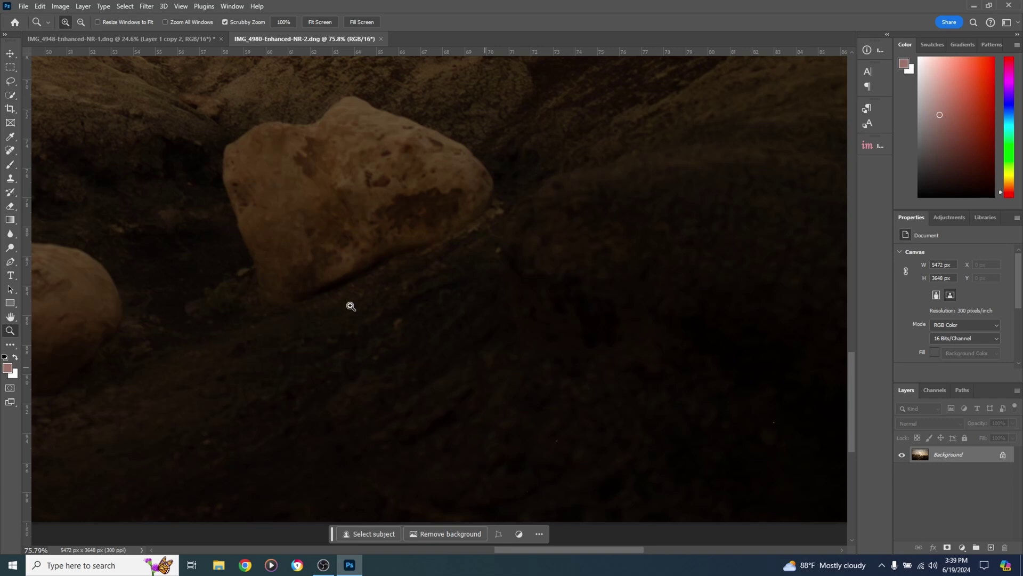
pyautogui.click(10, 152)
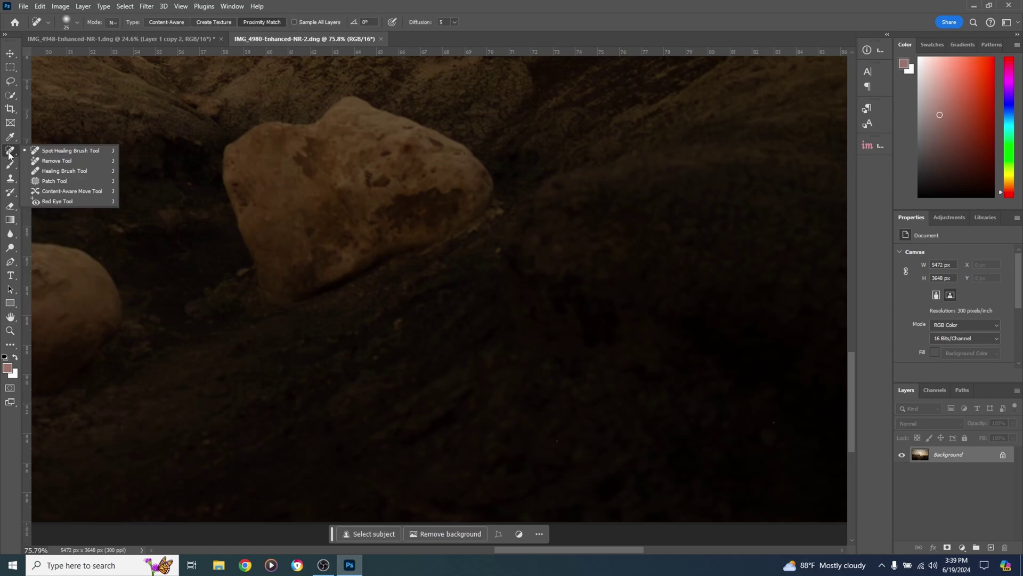
pyautogui.click(47, 154)
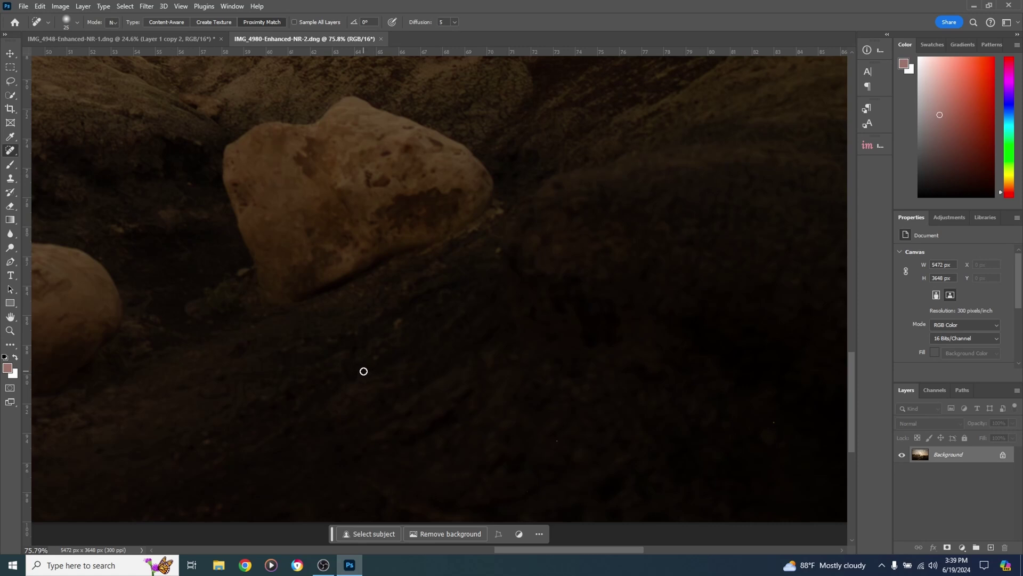
pyautogui.press(']')
pyautogui.press(']')
pyautogui.click(557, 439)
# Examine the boulders, cliffs and dark hillside across the foreground for remaining hot pixels
pyautogui.moveTo(211, 270); pyautogui.dragTo(395, 338)
pyautogui.moveTo(213, 261); pyautogui.dragTo(378, 272)
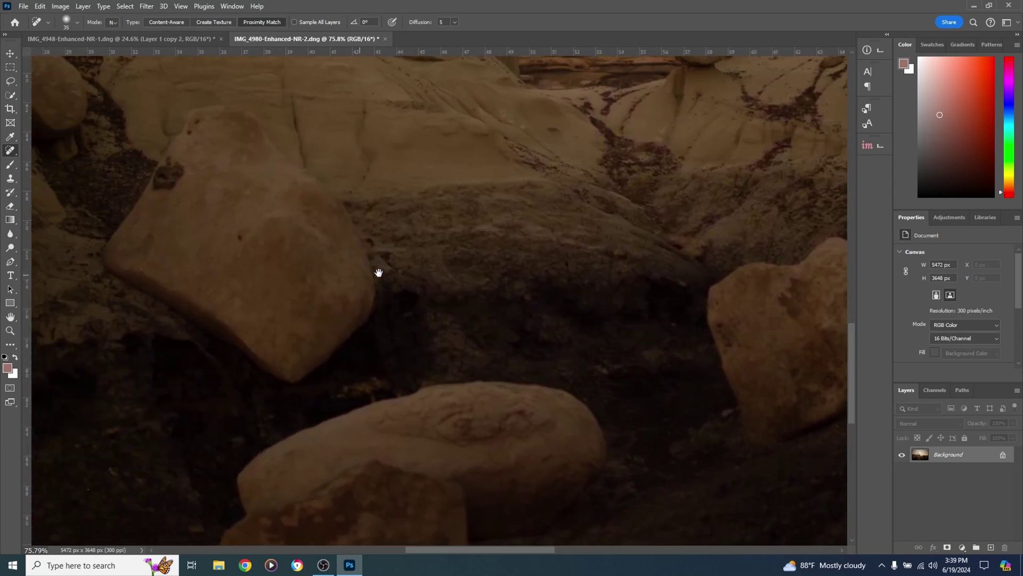
pyautogui.moveTo(236, 235); pyautogui.dragTo(368, 254)
pyautogui.moveTo(270, 271); pyautogui.dragTo(378, 261)
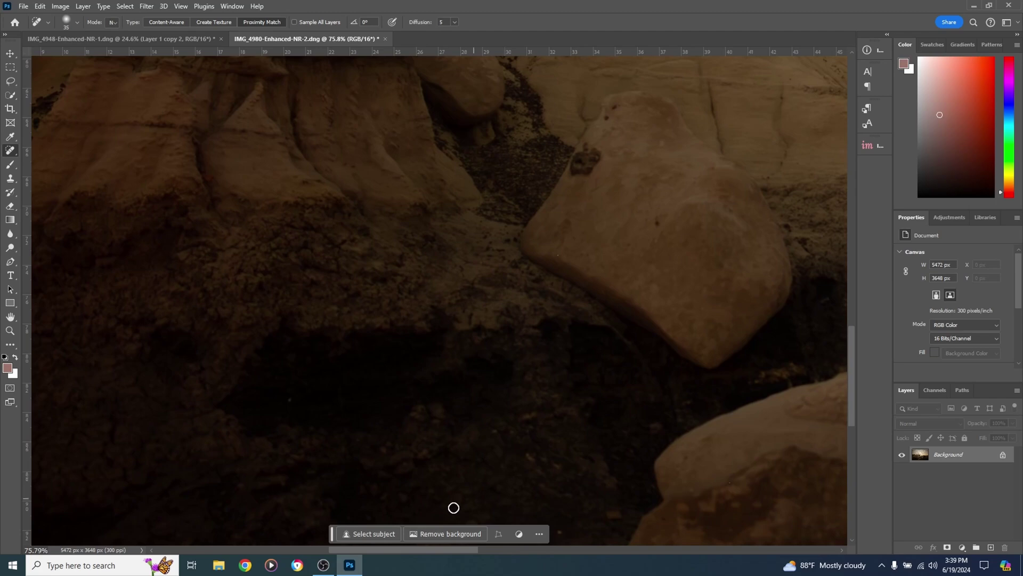
pyautogui.moveTo(304, 359); pyautogui.dragTo(399, 483)
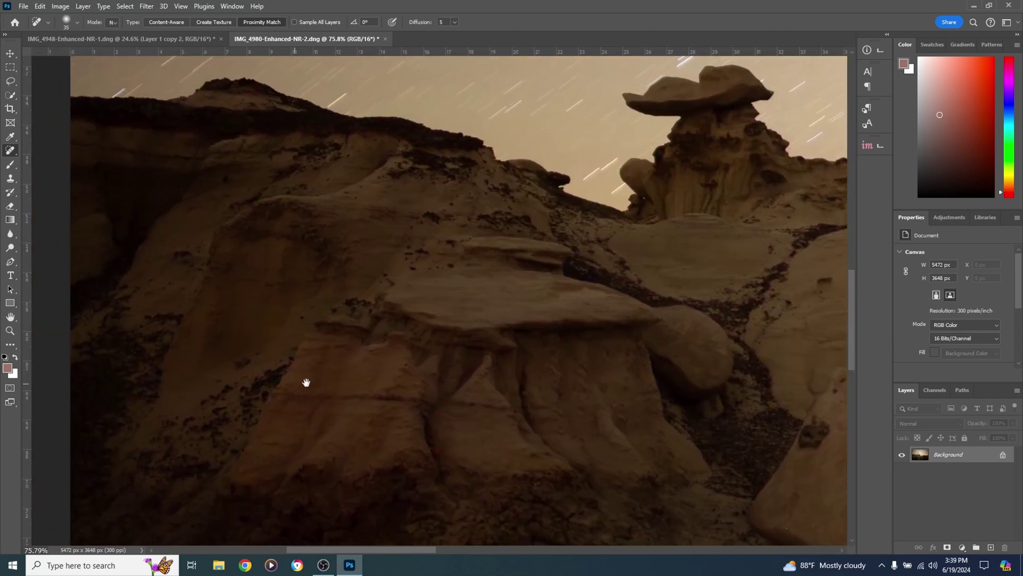
pyautogui.moveTo(306, 384)
pyautogui.mouseDown()
pyautogui.moveTo(469, 372)
pyautogui.moveTo(249, 308)
pyautogui.mouseUp()
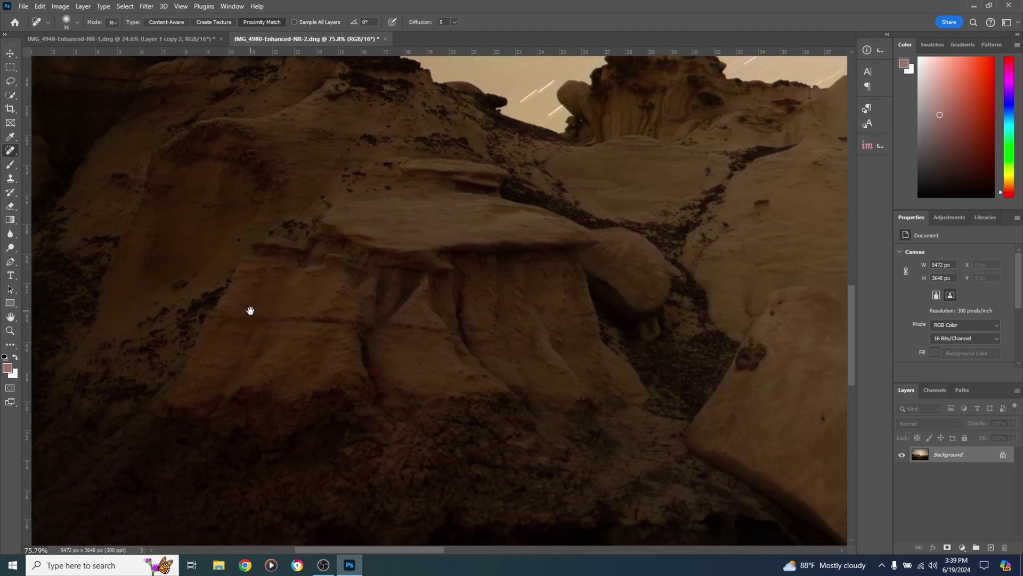
pyautogui.moveTo(454, 361); pyautogui.dragTo(293, 368)
pyautogui.moveTo(398, 367); pyautogui.dragTo(293, 343)
pyautogui.moveTo(527, 371); pyautogui.dragTo(307, 384)
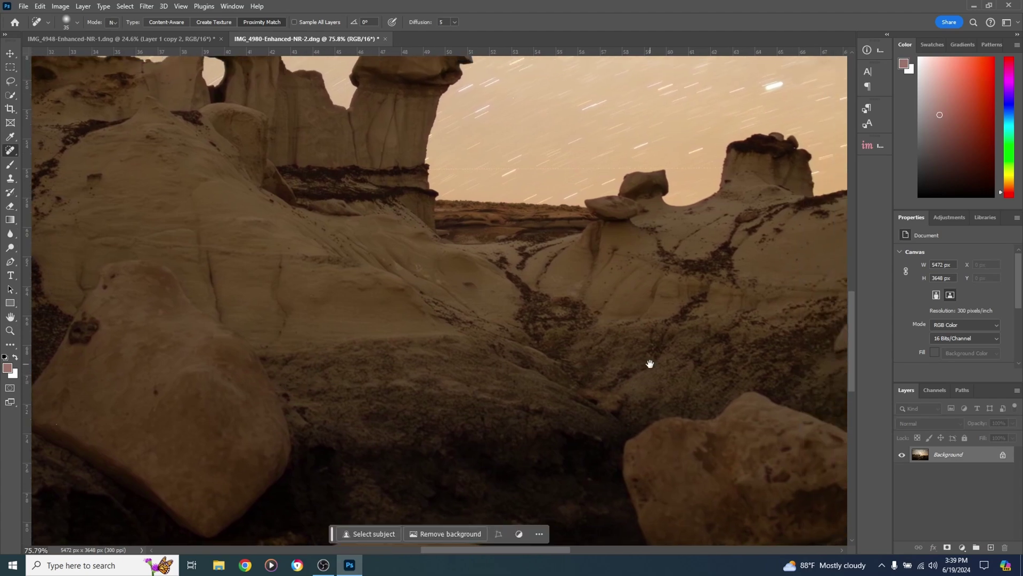
pyautogui.moveTo(648, 361); pyautogui.dragTo(446, 384)
pyautogui.moveTo(655, 364); pyautogui.dragTo(342, 358)
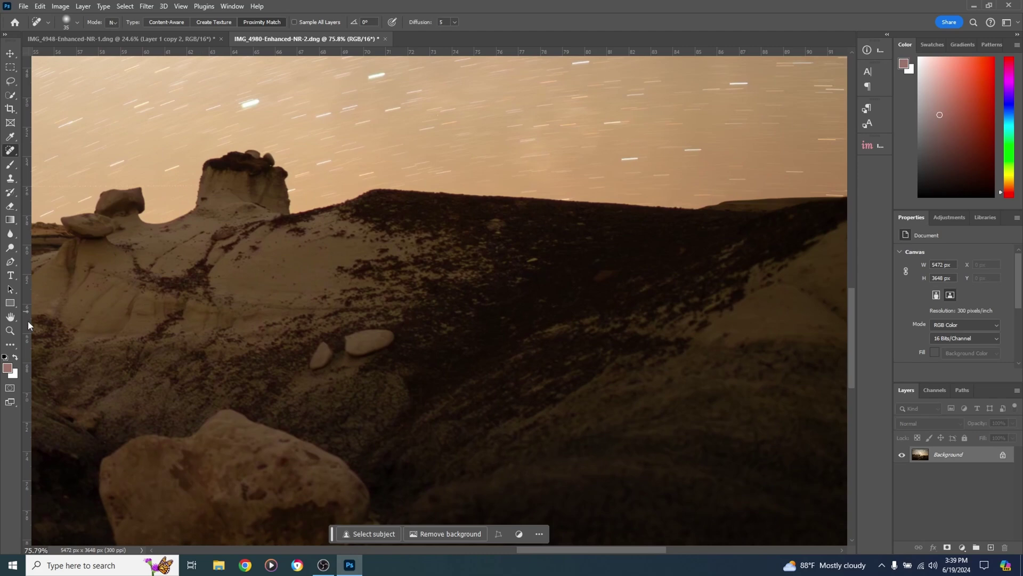
# Fit the image on screen, duplicate the Background layer and start Sky Replacement on the duplicate
pyautogui.click(11, 331)
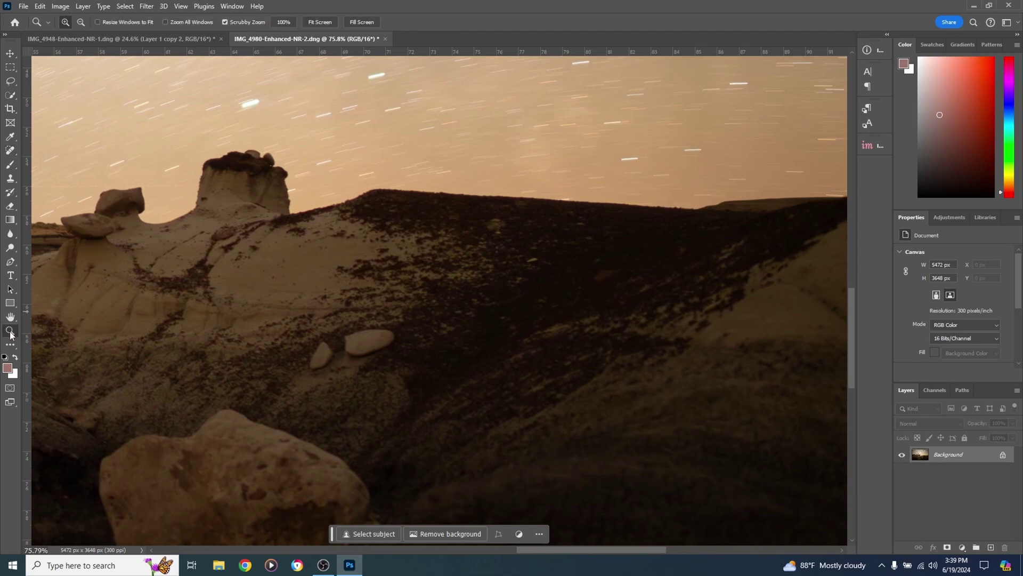
pyautogui.click(320, 22)
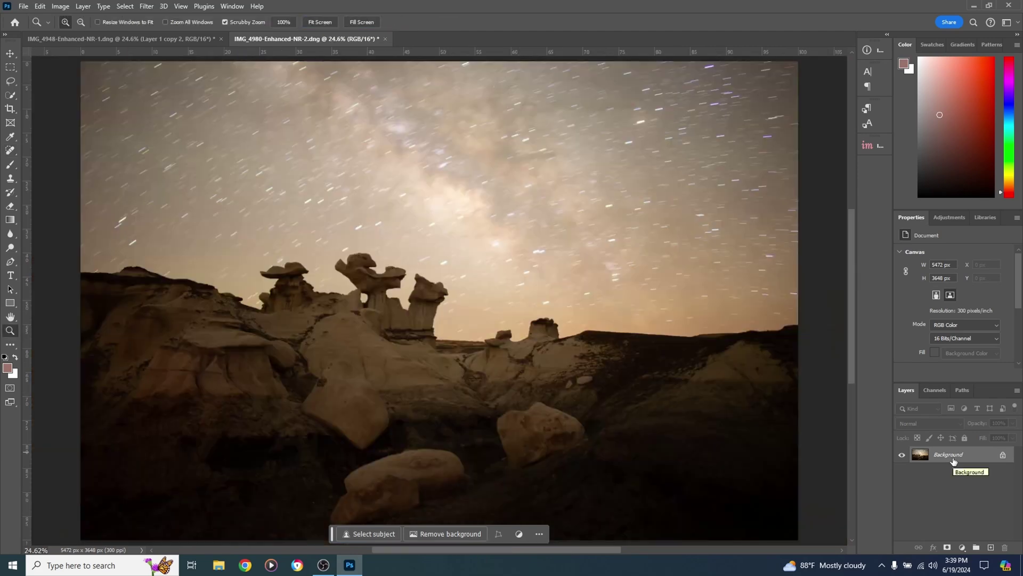
pyautogui.moveTo(954, 461); pyautogui.dragTo(953, 459)
pyautogui.hotkey('ctrl', 'j')
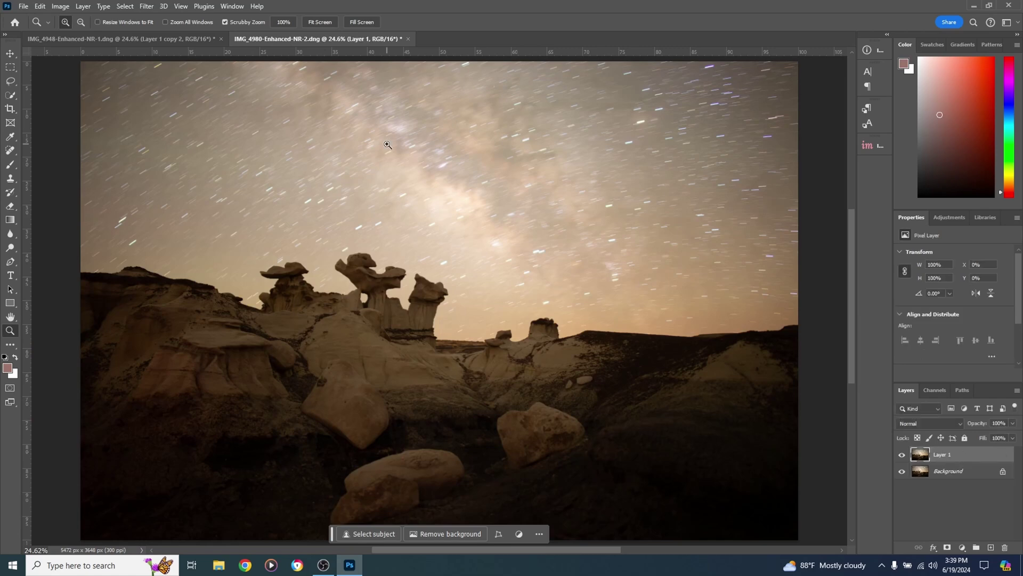
pyautogui.click(40, 6)
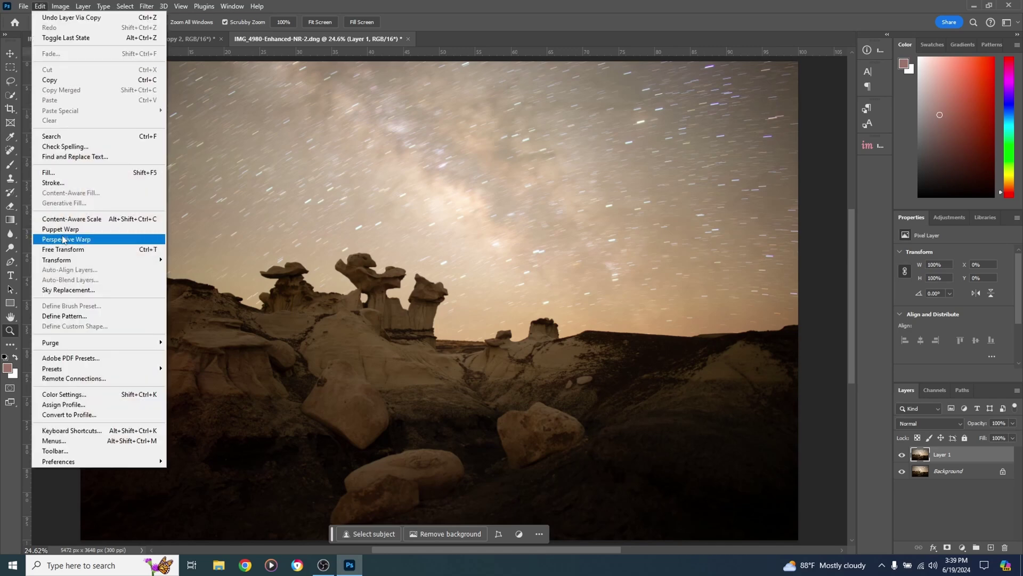
pyautogui.click(74, 290)
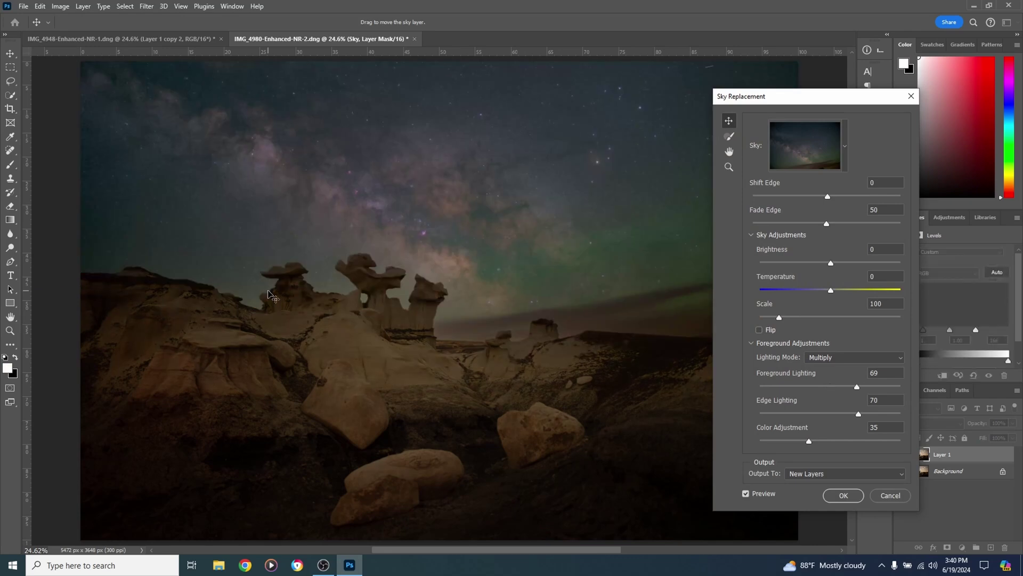
# Import the MilkBisti image from the MilkBackgroundYouTube folder into the sky presets
pyautogui.click(845, 144)
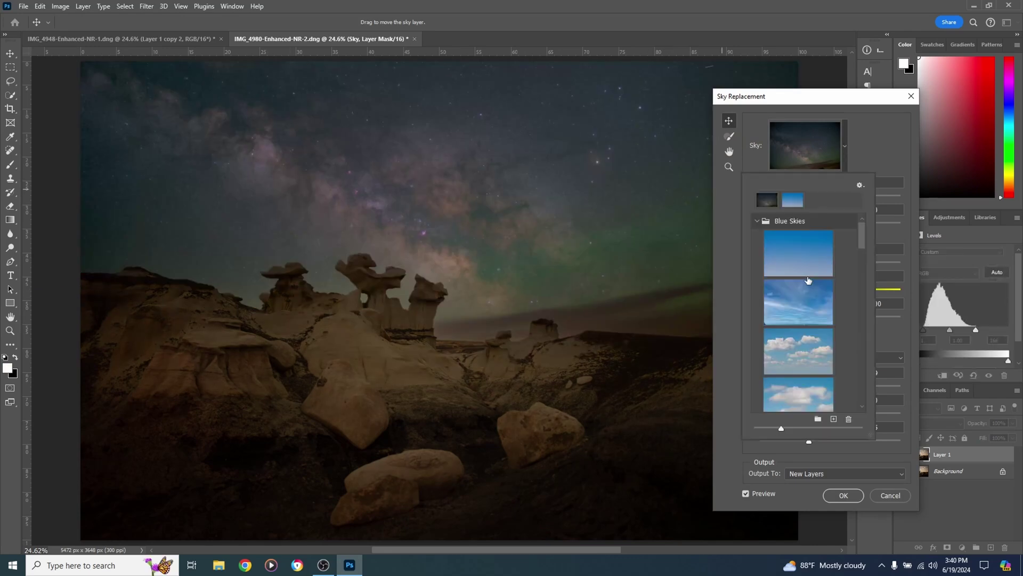
pyautogui.click(802, 258)
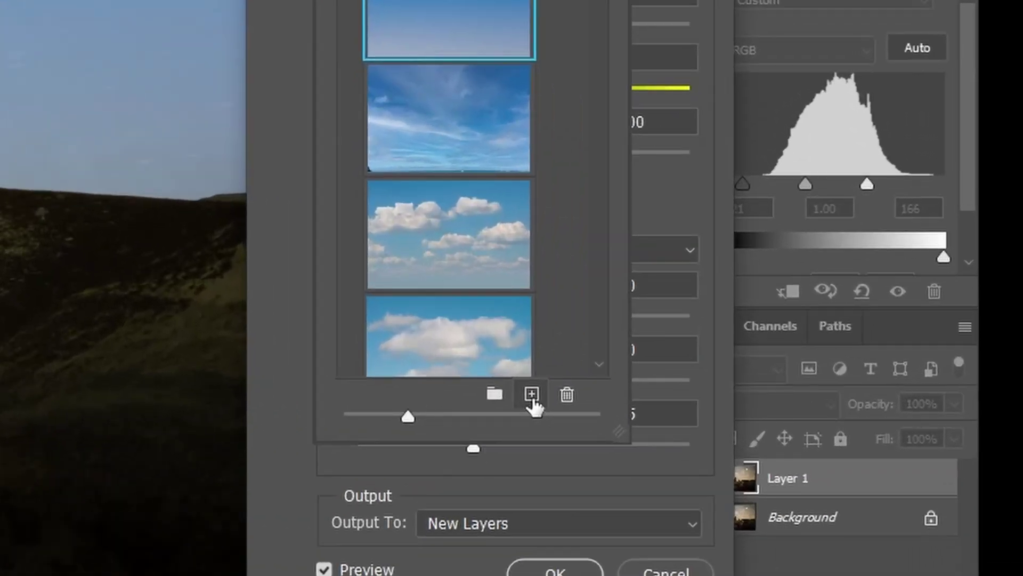
pyautogui.click(531, 394)
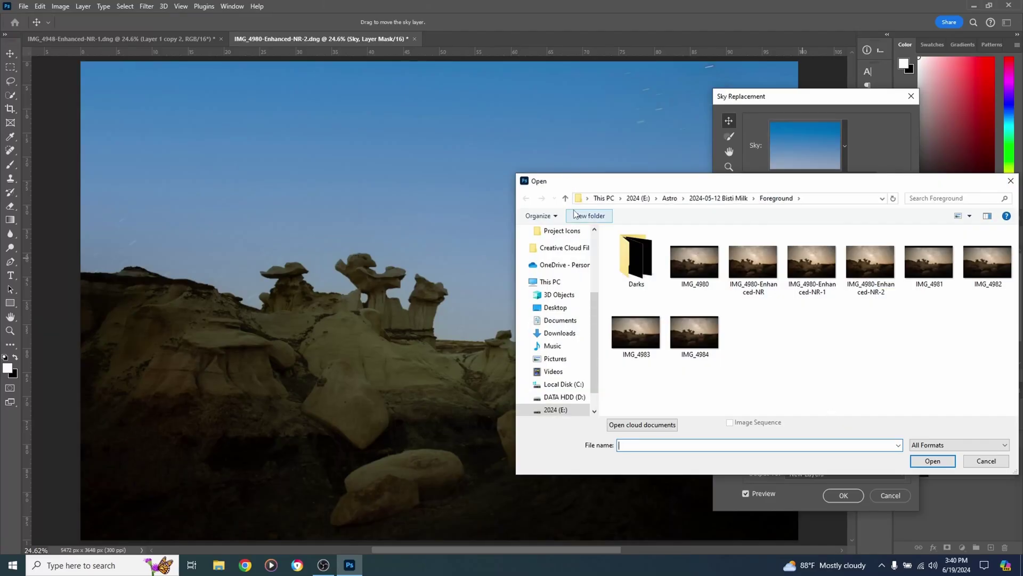
pyautogui.click(565, 199)
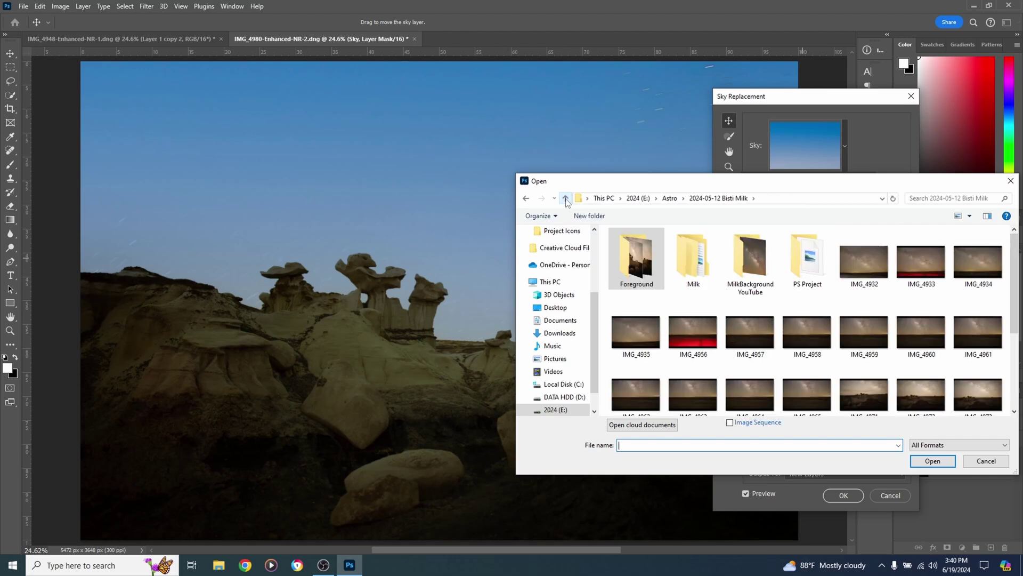
pyautogui.doubleClick(743, 252)
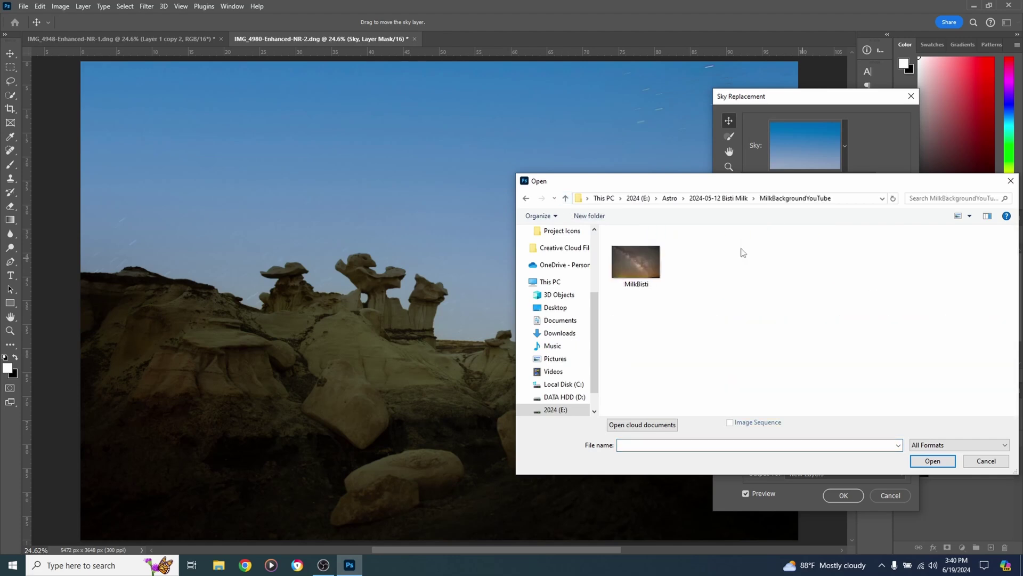
pyautogui.click(639, 256)
pyautogui.click(918, 460)
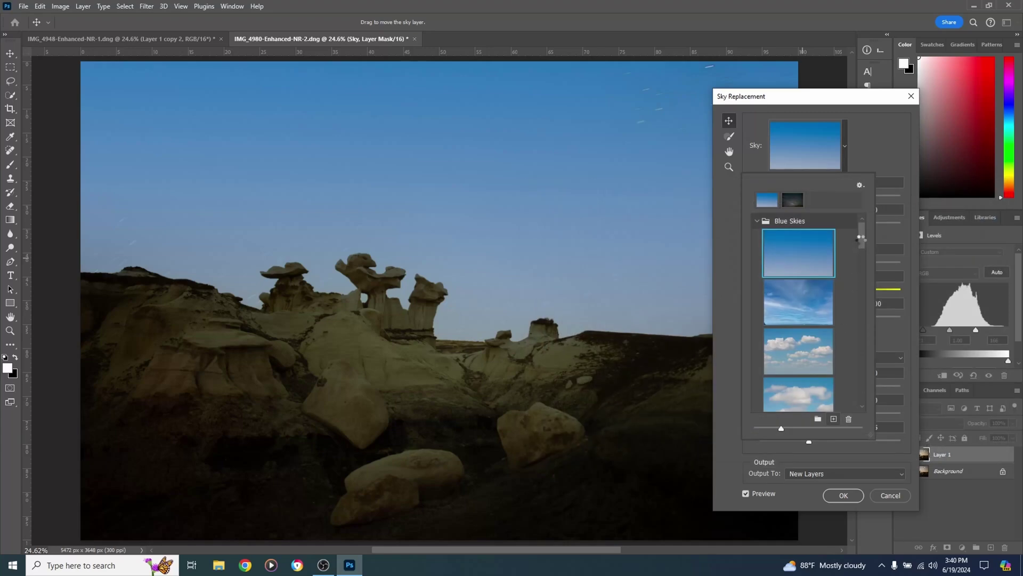
# Choose the imported Milky Way image as the replacement sky and shift it slightly downward over the foreground
pyautogui.moveTo(861, 240)
pyautogui.mouseDown()
pyautogui.moveTo(867, 414)
pyautogui.moveTo(861, 237)
pyautogui.mouseUp()
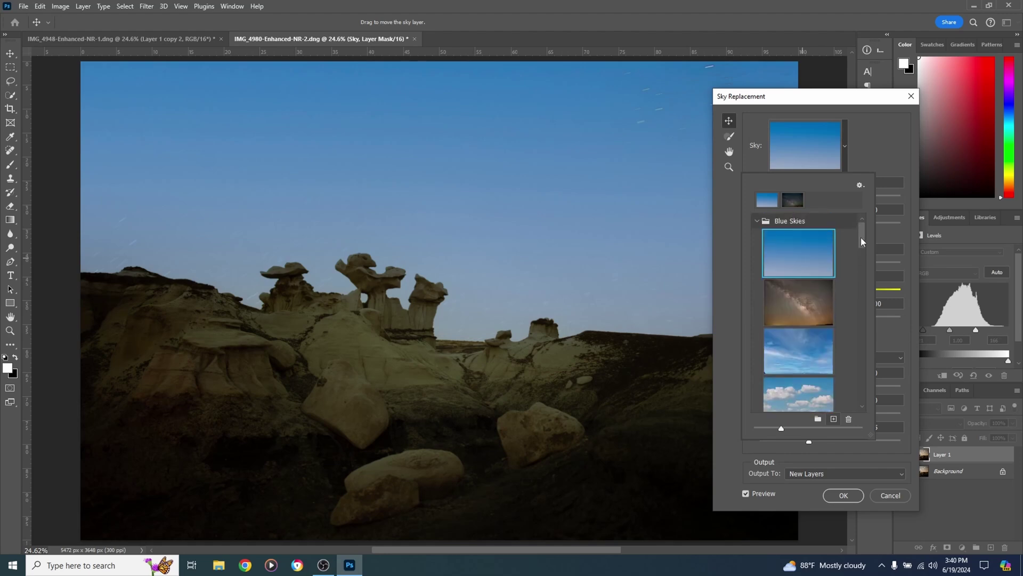
pyautogui.click(793, 305)
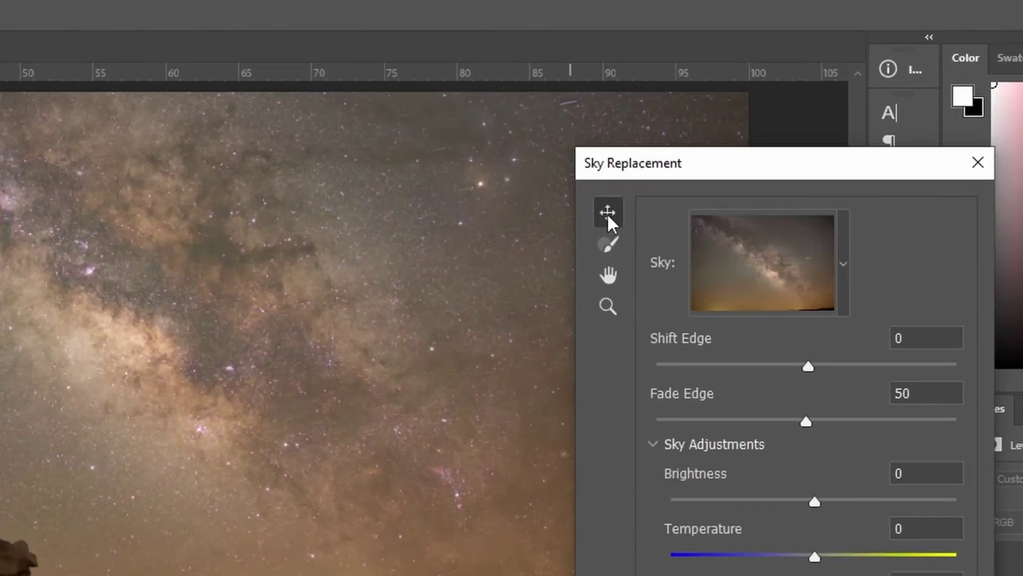
pyautogui.moveTo(651, 166); pyautogui.dragTo(829, 187)
pyautogui.moveTo(476, 182); pyautogui.dragTo(476, 210)
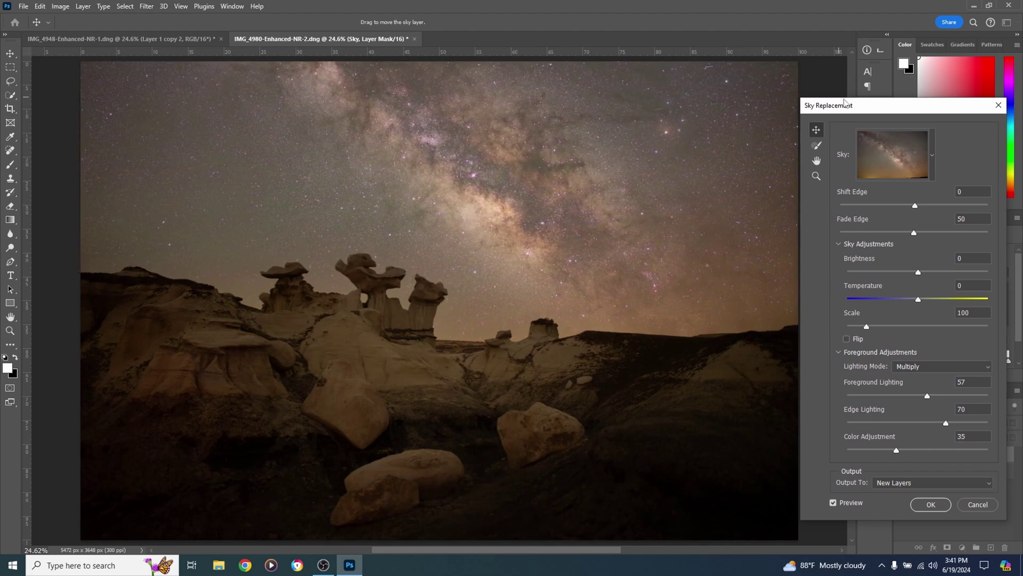
# Apply the sky replacement with its output sent to new layers
pyautogui.moveTo(844, 103); pyautogui.dragTo(818, 76)
pyautogui.click(901, 477)
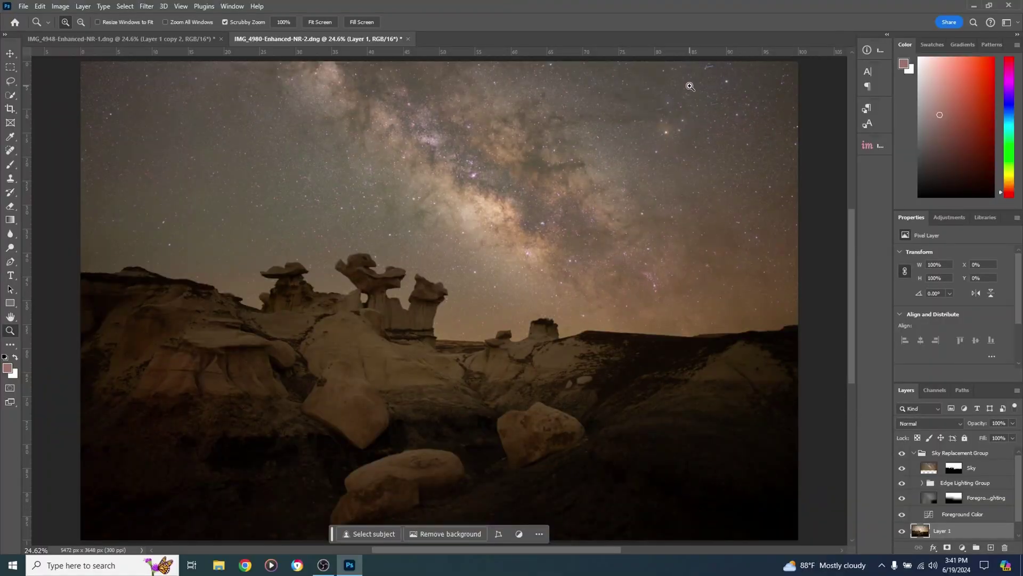
# Compare the upper-right sky of the composite with Layer 1 shown alone to check for leftover star trails, then restore all layers
pyautogui.moveTo(704, 82); pyautogui.dragTo(742, 91)
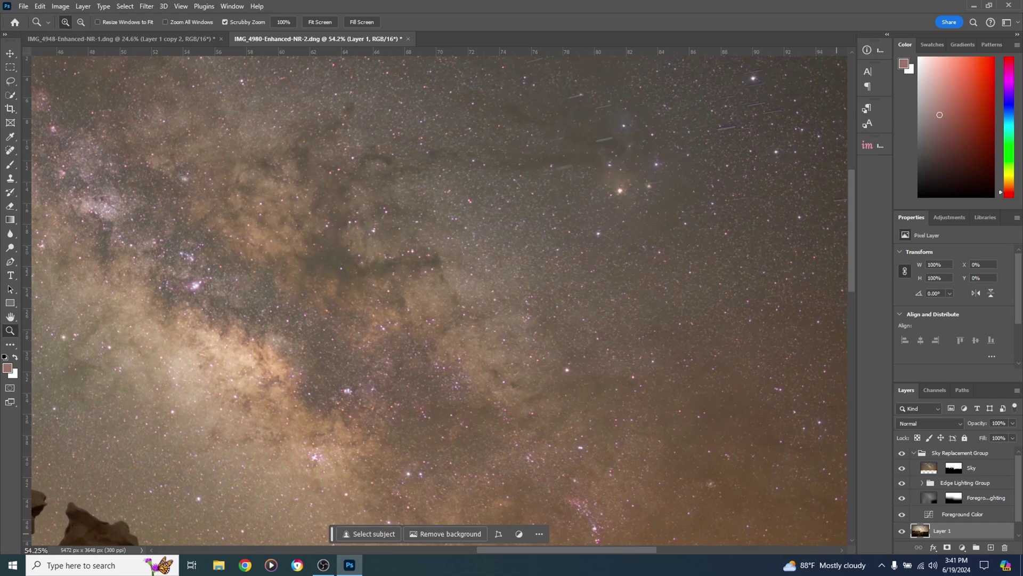
pyautogui.keyDown('alt'); pyautogui.click(902, 530); pyautogui.keyUp('alt')
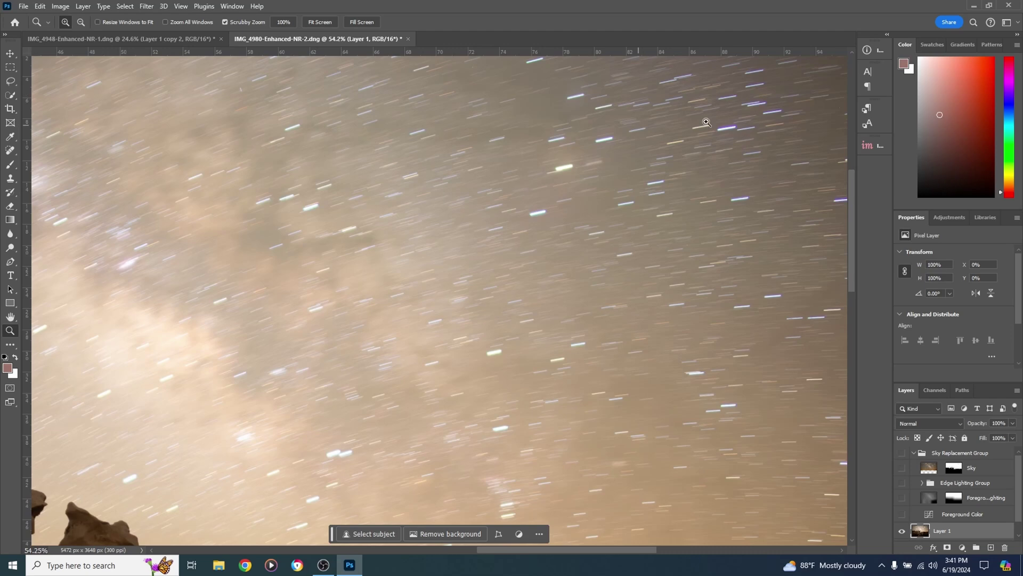
pyautogui.click(901, 452)
pyautogui.moveTo(904, 503); pyautogui.dragTo(905, 461)
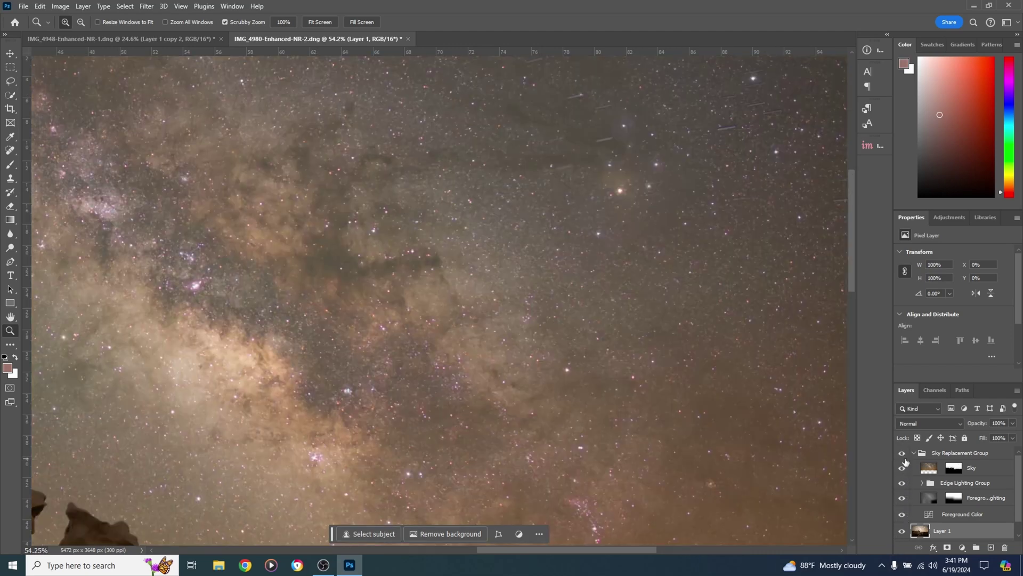
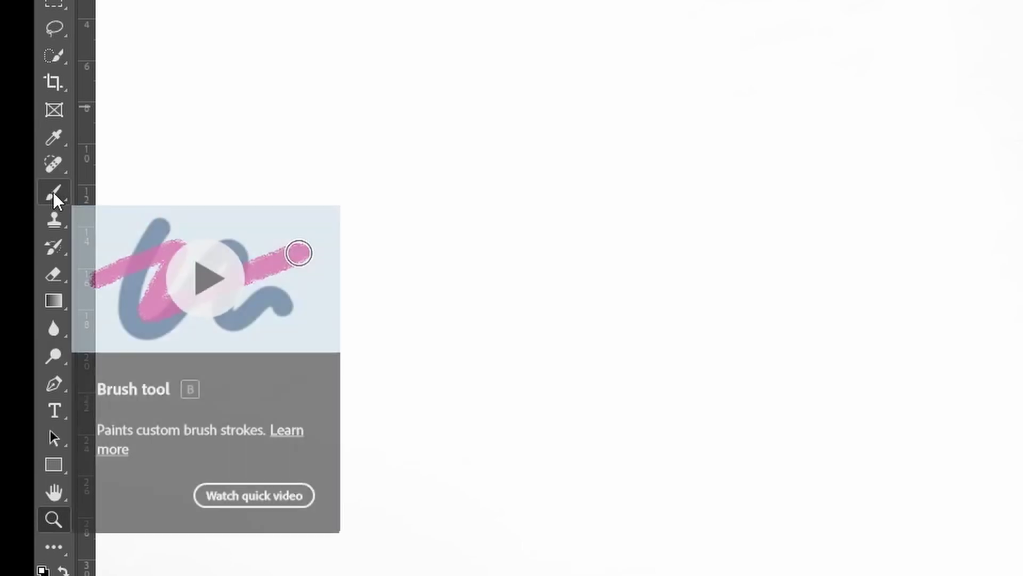
# Paint white over the star trails in the sky's upper-right corner on the Sky layer mask, using an enlarged soft round brush at 58% opacity
pyautogui.click(54, 193)
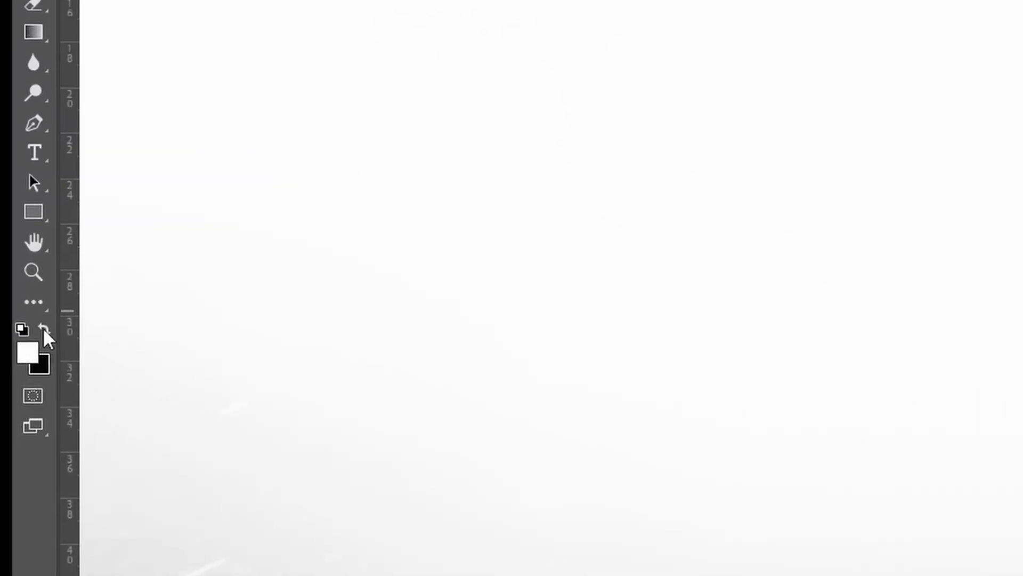
pyautogui.click(44, 329)
pyautogui.click(46, 328)
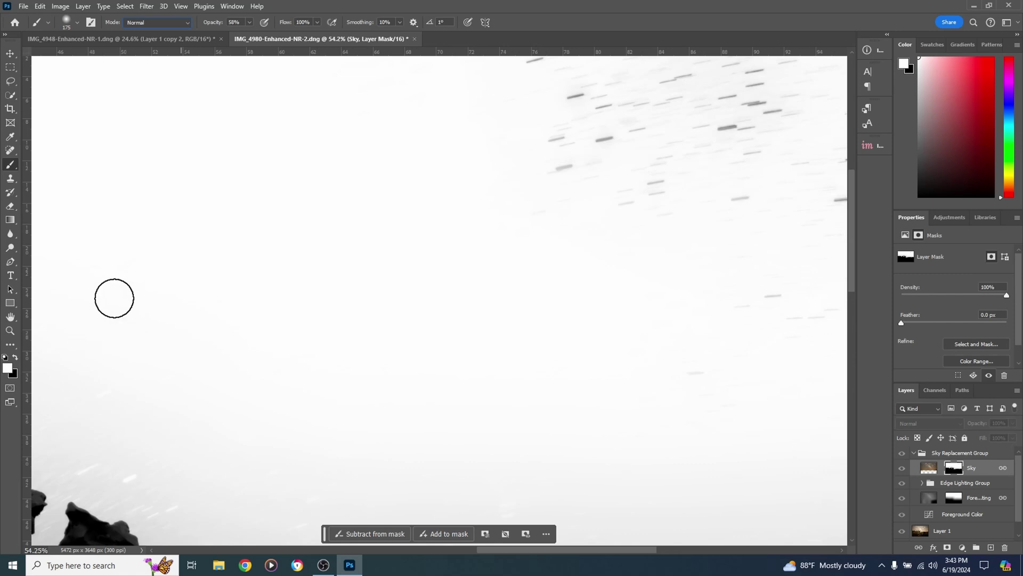
pyautogui.click(11, 331)
pyautogui.click(321, 23)
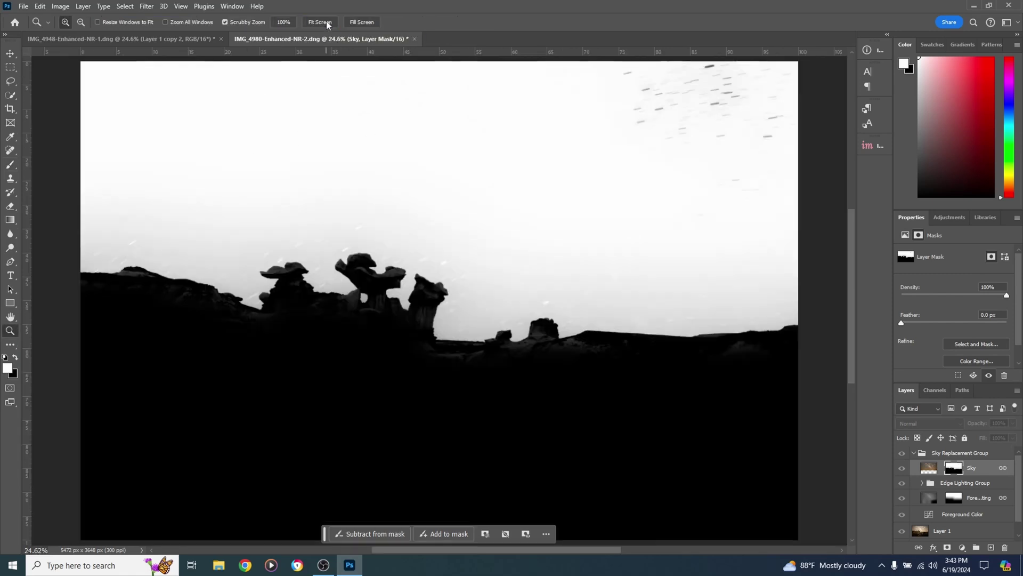
pyautogui.click(12, 166)
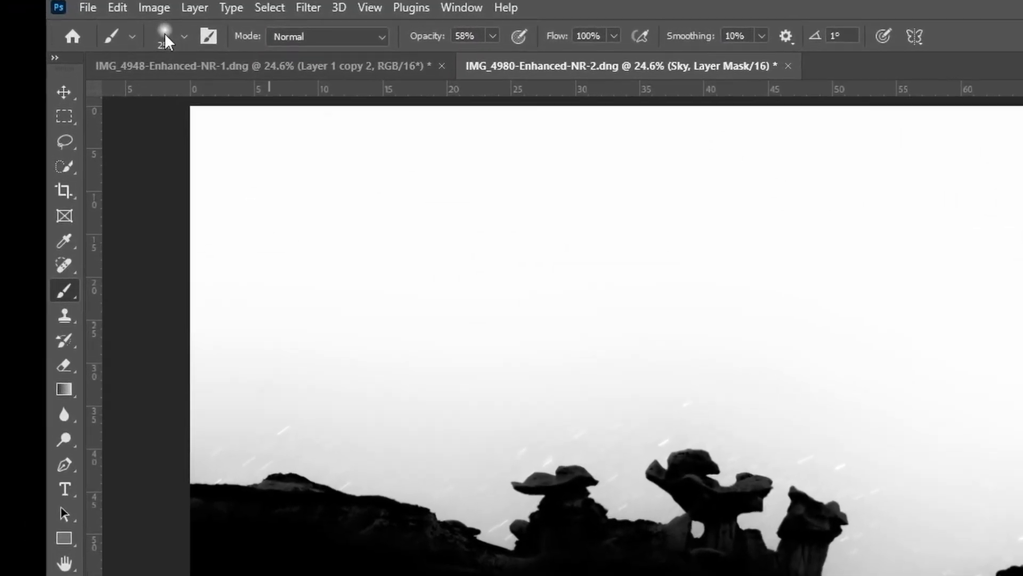
pyautogui.click(165, 38)
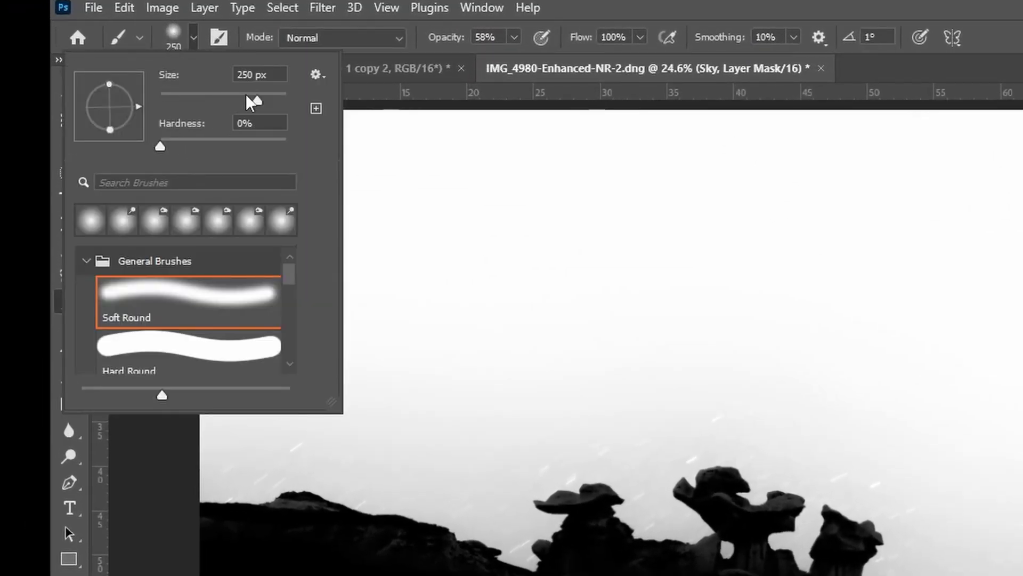
pyautogui.click(742, 4)
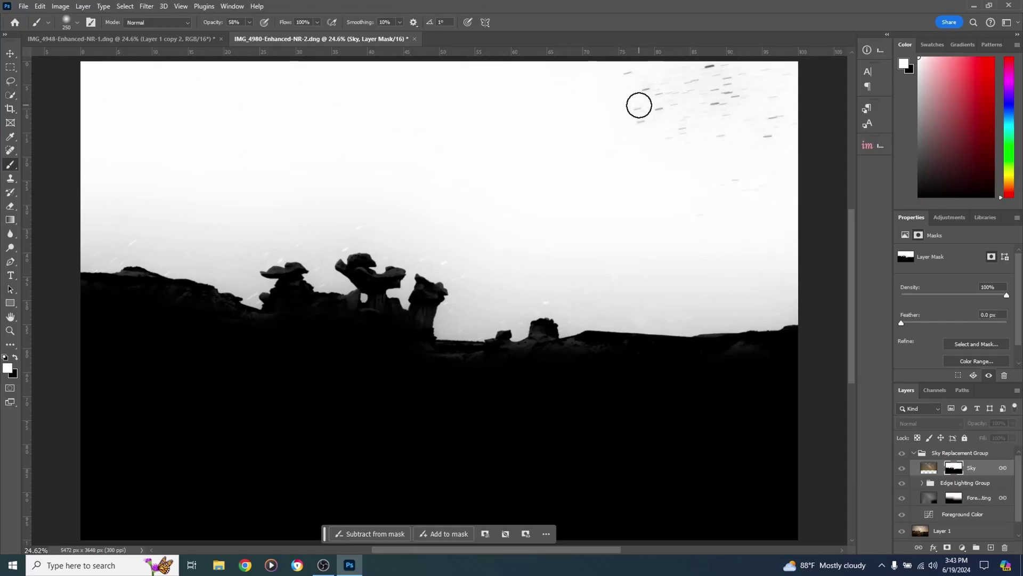
pyautogui.press(']')
pyautogui.moveTo(640, 105)
pyautogui.mouseDown()
pyautogui.moveTo(664, 89)
pyautogui.moveTo(742, 79)
pyautogui.moveTo(592, 120)
pyautogui.moveTo(757, 91)
pyautogui.moveTo(379, 107)
pyautogui.moveTo(559, 97)
pyautogui.mouseUp()
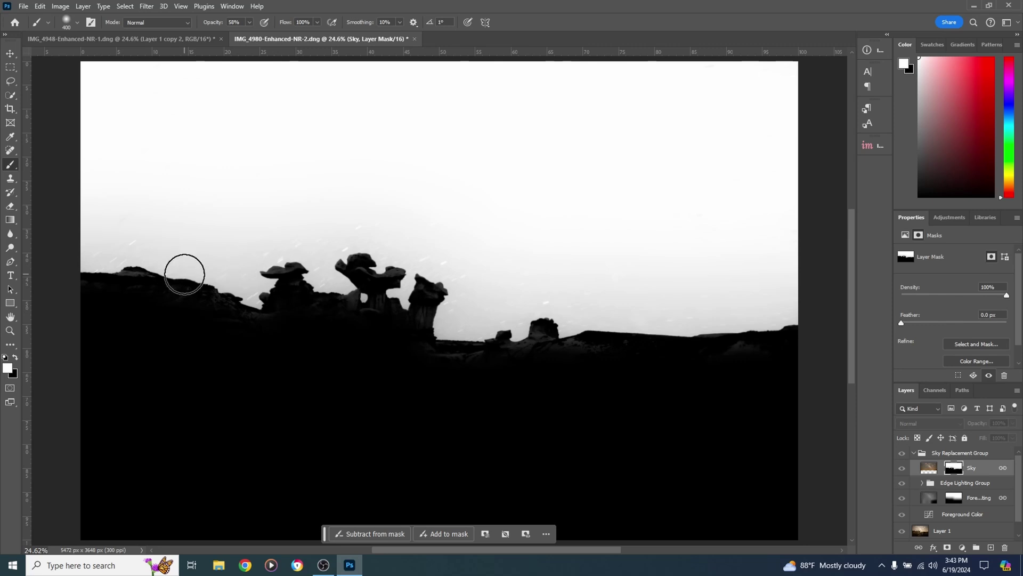
# Paint black over the gray hoodoo rock formations in the Sky mask with a 300 px brush in Overlay mode
pyautogui.click(10, 331)
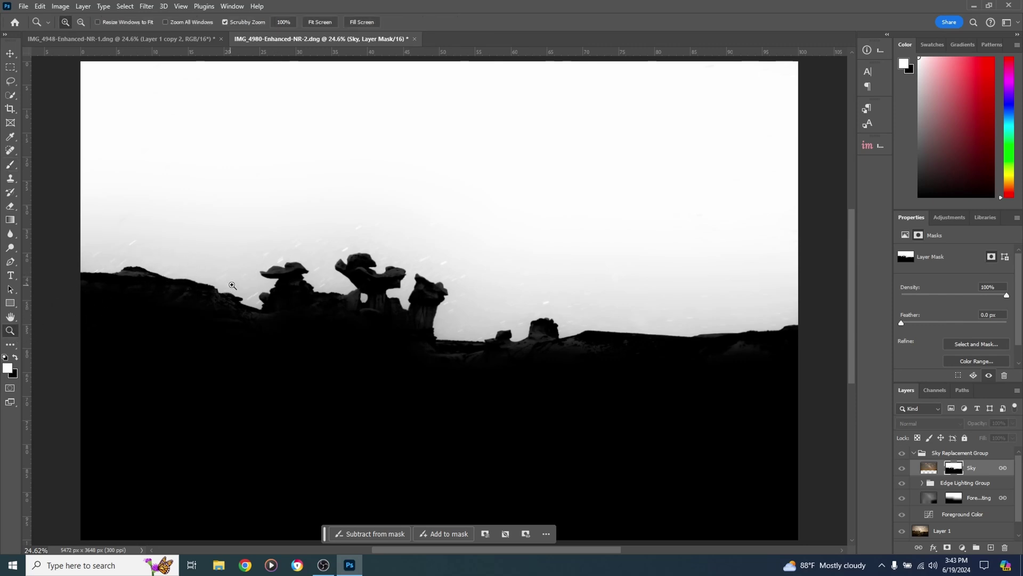
pyautogui.moveTo(287, 276); pyautogui.dragTo(337, 286)
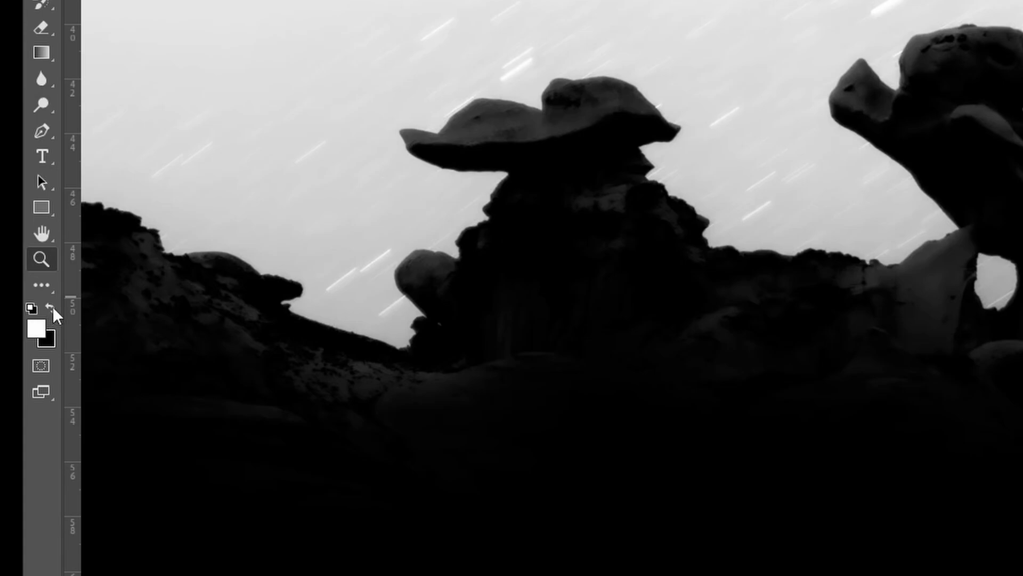
pyautogui.click(53, 307)
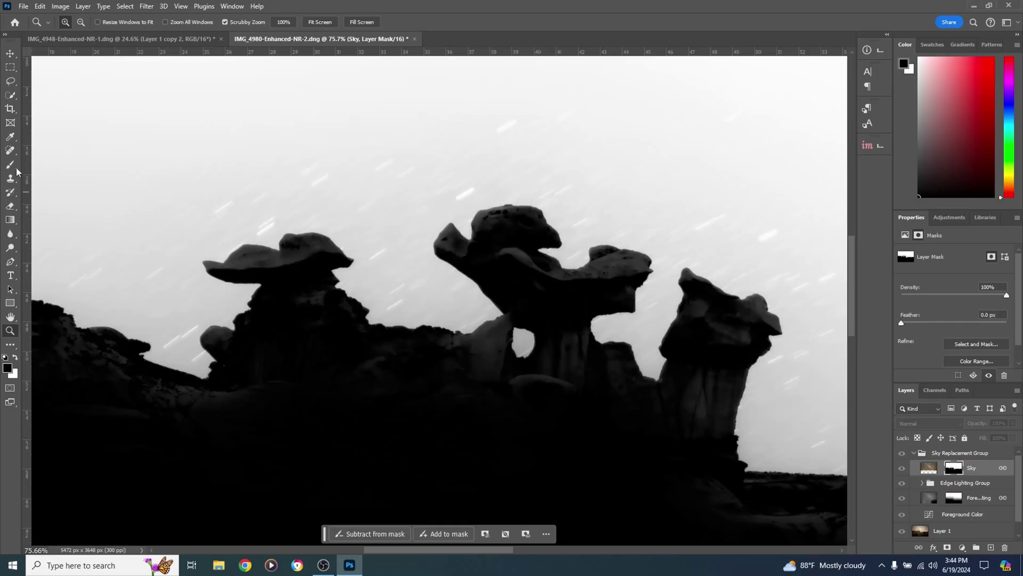
pyautogui.click(9, 166)
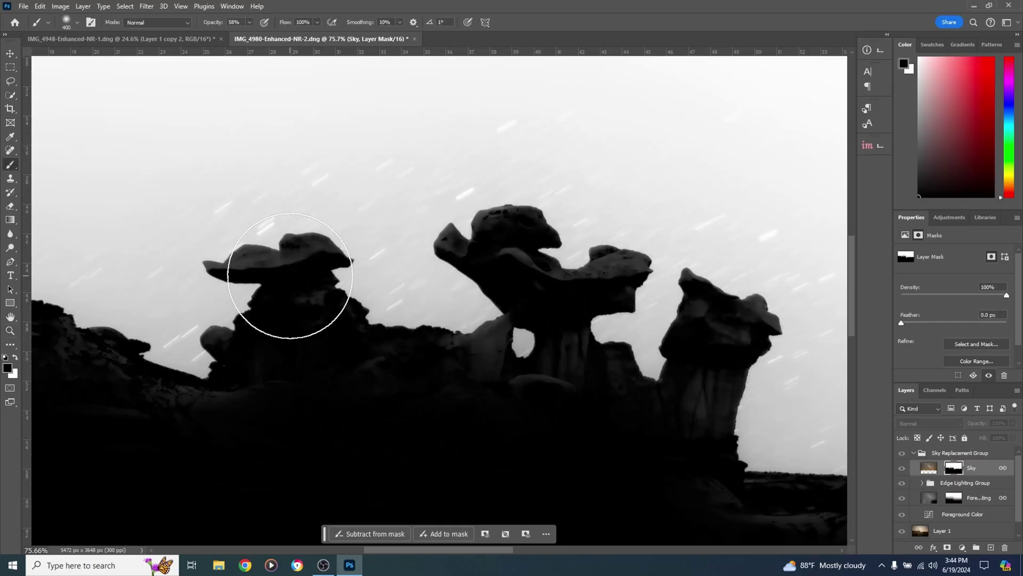
pyautogui.press('[')
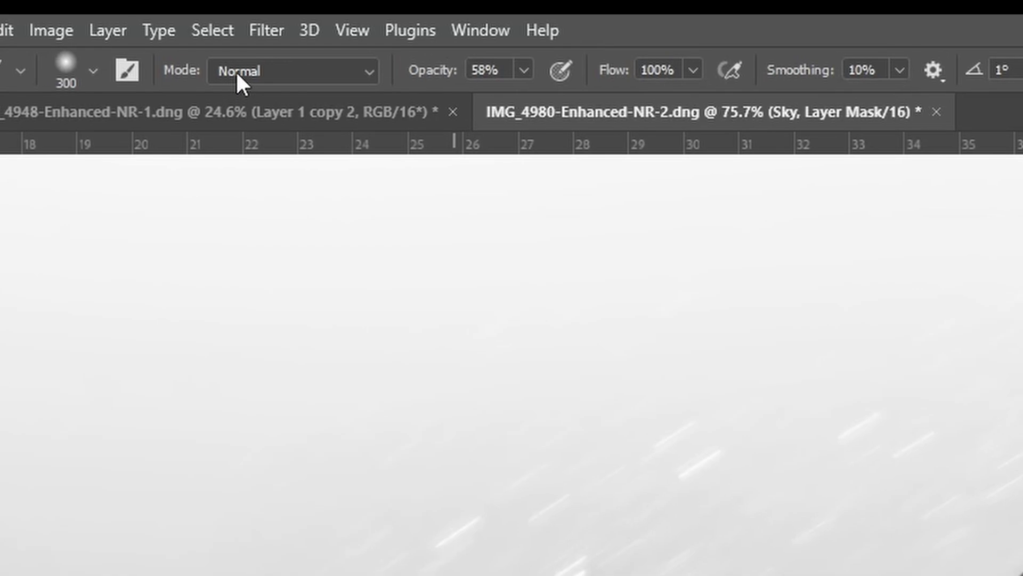
pyautogui.click(238, 70)
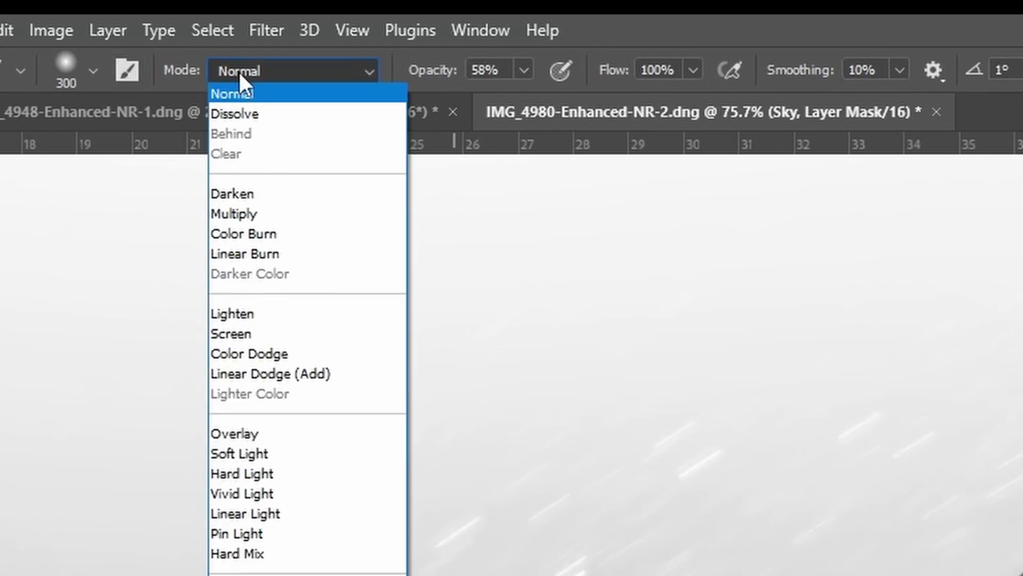
pyautogui.click(245, 439)
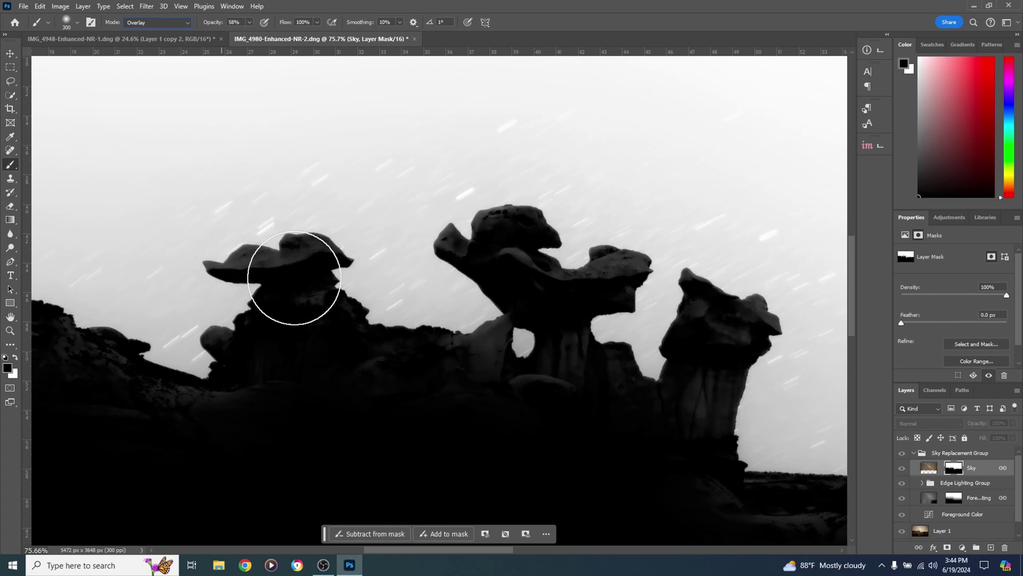
pyautogui.moveTo(292, 296)
pyautogui.mouseDown()
pyautogui.moveTo(243, 274)
pyautogui.moveTo(299, 274)
pyautogui.moveTo(300, 263)
pyautogui.moveTo(211, 286)
pyautogui.moveTo(230, 295)
pyautogui.moveTo(187, 364)
pyautogui.moveTo(272, 330)
pyautogui.moveTo(307, 287)
pyautogui.moveTo(308, 261)
pyautogui.moveTo(290, 298)
pyautogui.moveTo(288, 355)
pyautogui.moveTo(512, 373)
pyautogui.moveTo(476, 366)
pyautogui.moveTo(562, 354)
pyautogui.moveTo(540, 266)
pyautogui.moveTo(614, 271)
pyautogui.moveTo(607, 289)
pyautogui.moveTo(544, 285)
pyautogui.moveTo(483, 240)
pyautogui.moveTo(485, 254)
pyautogui.moveTo(469, 249)
pyautogui.moveTo(499, 224)
pyautogui.moveTo(448, 250)
pyautogui.moveTo(446, 238)
pyautogui.moveTo(514, 232)
pyautogui.moveTo(553, 277)
pyautogui.moveTo(704, 318)
pyautogui.moveTo(728, 367)
pyautogui.moveTo(743, 357)
pyautogui.moveTo(689, 434)
pyautogui.mouseUp()
# Reduce the brush to 200 px and paint black over the gray patches of the left hillside in the Sky mask
pyautogui.press('[')
pyautogui.press('[')
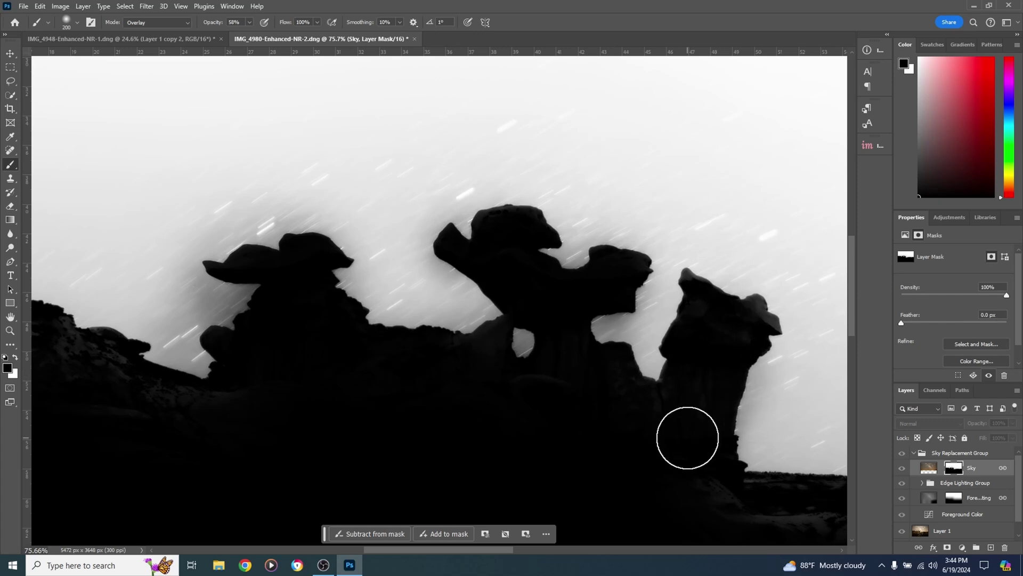
pyautogui.moveTo(171, 415); pyautogui.dragTo(208, 416)
pyautogui.moveTo(134, 409)
pyautogui.mouseDown()
pyautogui.moveTo(161, 411)
pyautogui.moveTo(112, 418)
pyautogui.mouseUp()
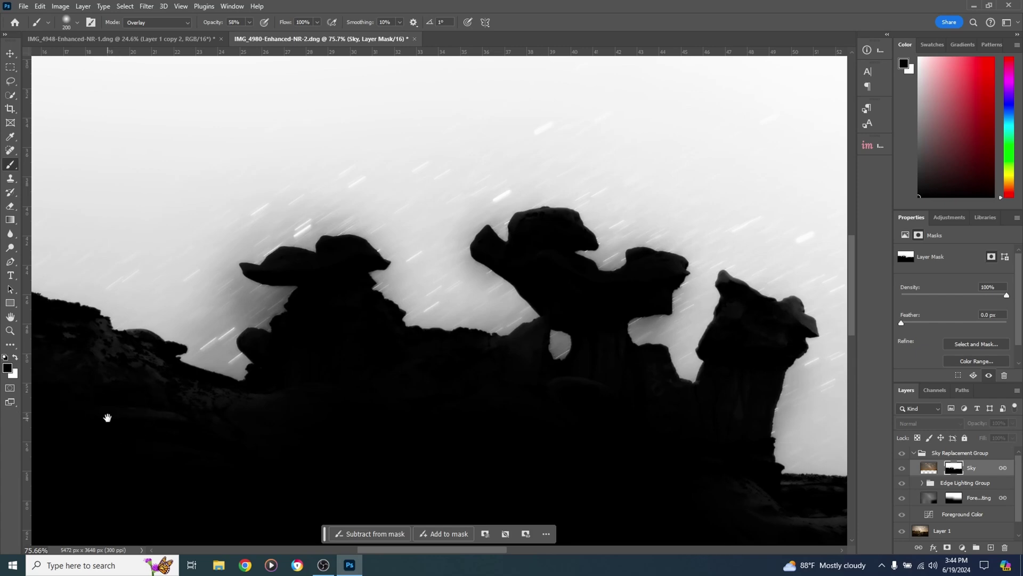
pyautogui.moveTo(107, 417); pyautogui.dragTo(389, 427)
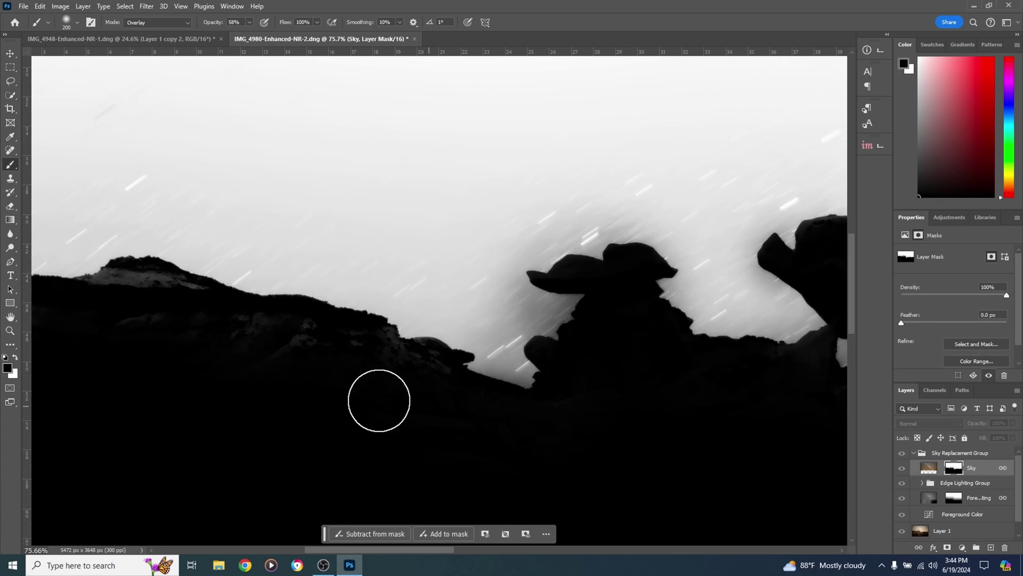
pyautogui.moveTo(310, 365)
pyautogui.mouseDown()
pyautogui.moveTo(142, 308)
pyautogui.moveTo(158, 287)
pyautogui.moveTo(229, 331)
pyautogui.moveTo(91, 301)
pyautogui.mouseUp()
pyautogui.moveTo(50, 349); pyautogui.dragTo(297, 356)
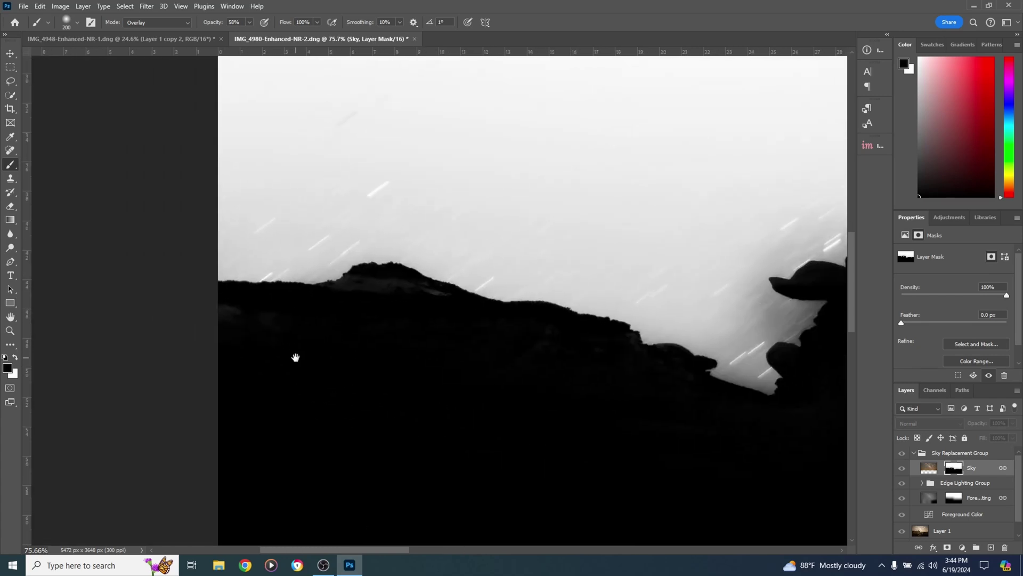
pyautogui.moveTo(384, 328)
pyautogui.mouseDown()
pyautogui.moveTo(386, 297)
pyautogui.moveTo(382, 311)
pyautogui.mouseUp()
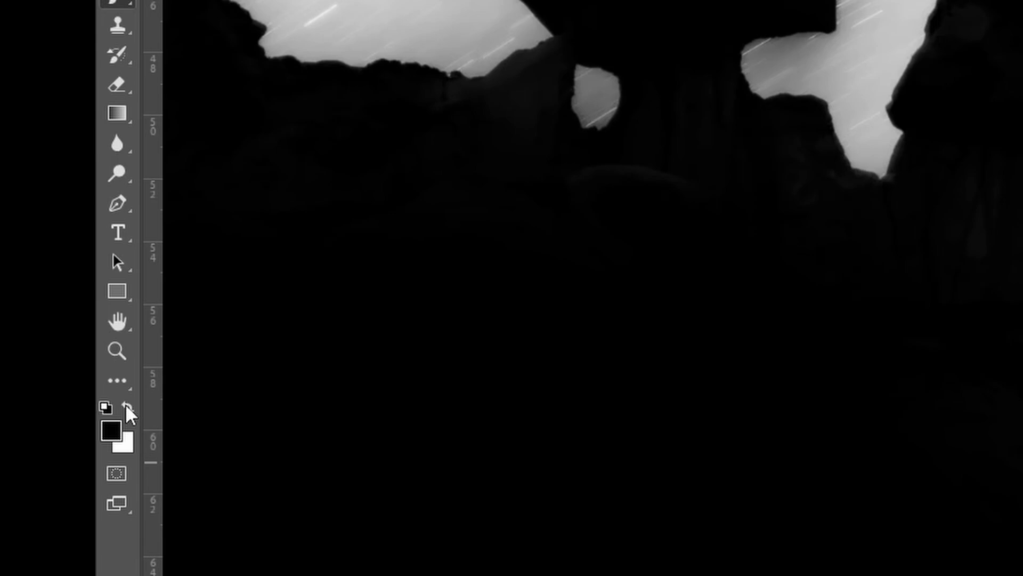
# Switch to white and paint over the gray sky and star trails around the hoodoos in the Sky mask
pyautogui.click(127, 408)
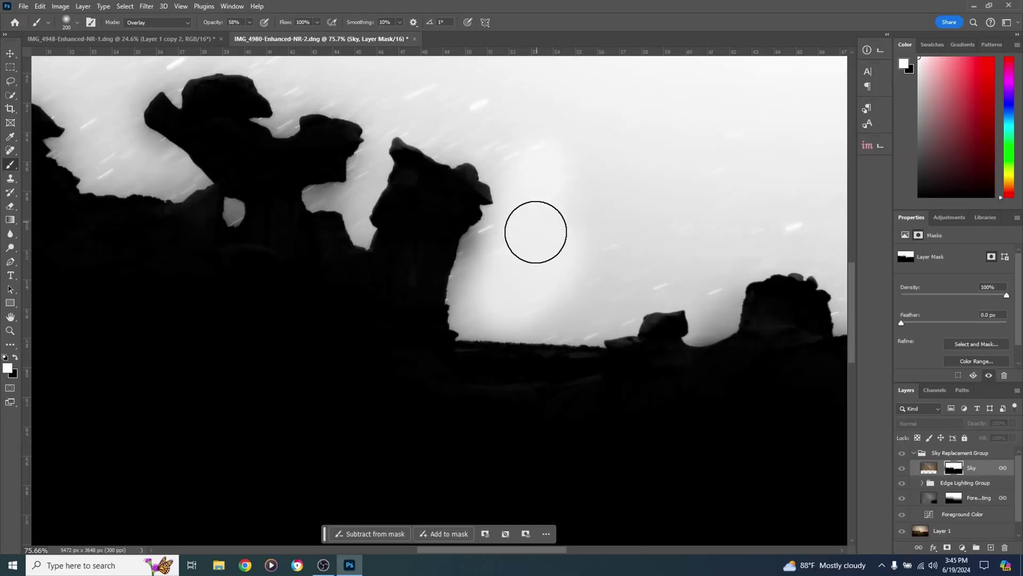
pyautogui.moveTo(536, 232)
pyautogui.mouseDown()
pyautogui.moveTo(542, 187)
pyautogui.moveTo(513, 167)
pyautogui.moveTo(500, 269)
pyautogui.moveTo(458, 294)
pyautogui.moveTo(513, 267)
pyautogui.moveTo(591, 156)
pyautogui.moveTo(454, 133)
pyautogui.moveTo(464, 137)
pyautogui.moveTo(455, 105)
pyautogui.moveTo(388, 142)
pyautogui.moveTo(379, 161)
pyautogui.moveTo(635, 246)
pyautogui.moveTo(610, 284)
pyautogui.moveTo(640, 284)
pyautogui.moveTo(562, 318)
pyautogui.moveTo(516, 315)
pyautogui.moveTo(860, 139)
pyautogui.moveTo(749, 242)
pyautogui.moveTo(554, 177)
pyautogui.moveTo(603, 147)
pyautogui.moveTo(395, 107)
pyautogui.moveTo(536, 188)
pyautogui.moveTo(303, 87)
pyautogui.mouseUp()
pyautogui.moveTo(352, 119)
pyautogui.mouseDown()
pyautogui.moveTo(432, 149)
pyautogui.moveTo(493, 187)
pyautogui.moveTo(549, 166)
pyautogui.moveTo(290, 174)
pyautogui.moveTo(604, 232)
pyautogui.mouseUp()
# Paint white with an 80 px brush into the tight sky gaps between the hoodoos, then continue toward the right-hand horizon
pyautogui.press('[')
pyautogui.press('[')
pyautogui.press('[')
pyautogui.press('[')
pyautogui.press('[')
pyautogui.press('[')
pyautogui.moveTo(569, 263)
pyautogui.mouseDown()
pyautogui.moveTo(547, 275)
pyautogui.moveTo(570, 270)
pyautogui.moveTo(585, 228)
pyautogui.moveTo(574, 259)
pyautogui.mouseUp()
pyautogui.moveTo(646, 258)
pyautogui.mouseDown()
pyautogui.moveTo(662, 287)
pyautogui.moveTo(615, 352)
pyautogui.moveTo(593, 347)
pyautogui.moveTo(638, 346)
pyautogui.moveTo(639, 357)
pyautogui.moveTo(620, 343)
pyautogui.mouseUp()
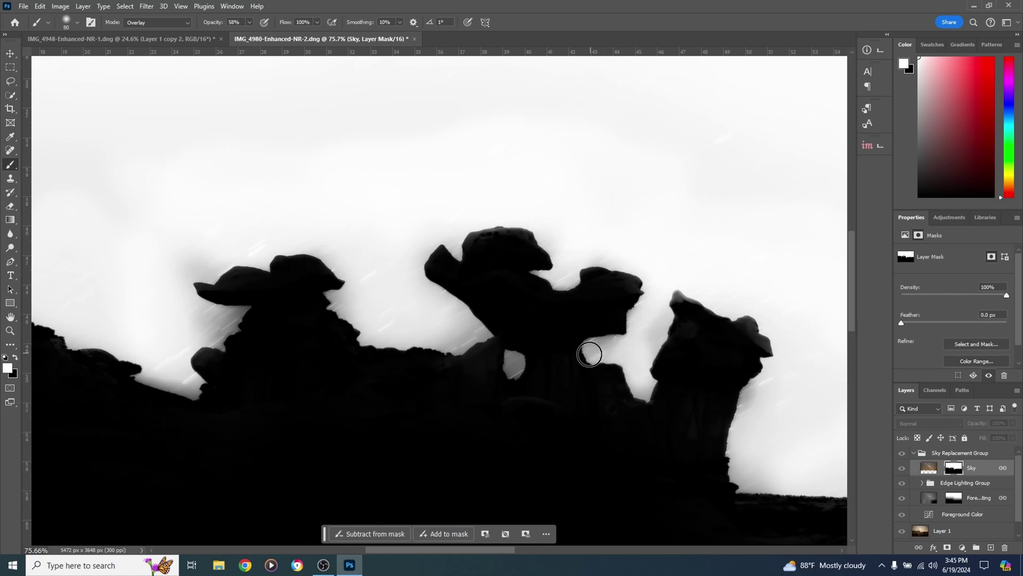
pyautogui.moveTo(823, 393)
pyautogui.mouseDown()
pyautogui.moveTo(155, 331)
pyautogui.moveTo(236, 315)
pyautogui.moveTo(201, 313)
pyautogui.moveTo(169, 368)
pyautogui.moveTo(159, 358)
pyautogui.moveTo(189, 382)
pyautogui.mouseUp()
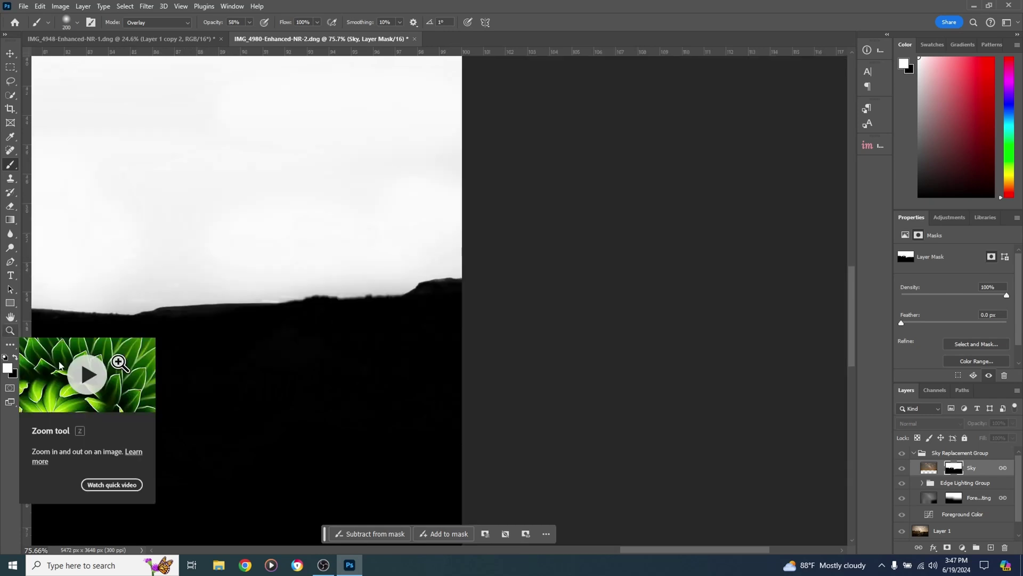
# Select the Sky Replacement Group to return to the full-color composite and check the rock edges against the sky
pyautogui.click(10, 331)
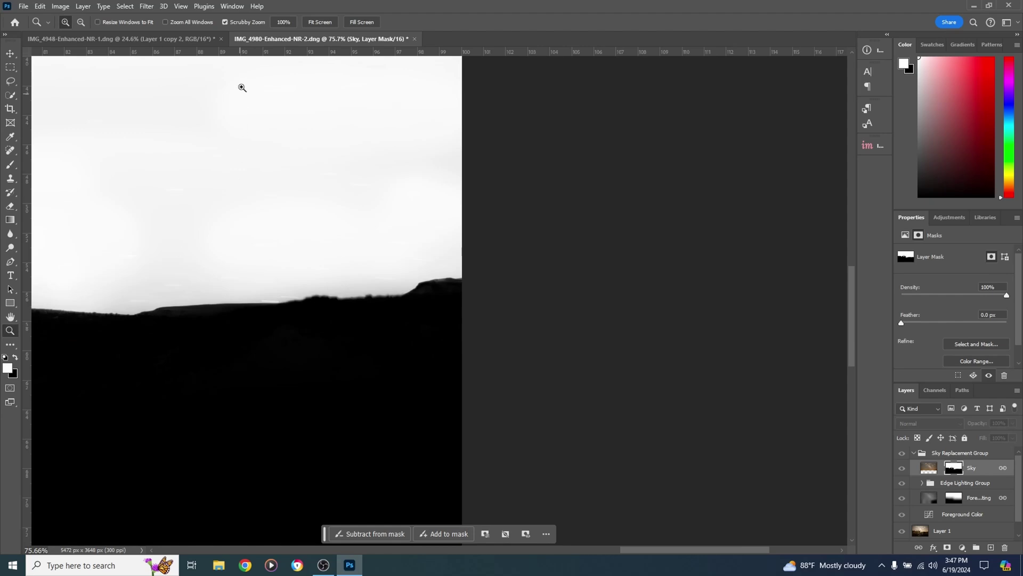
pyautogui.click(319, 21)
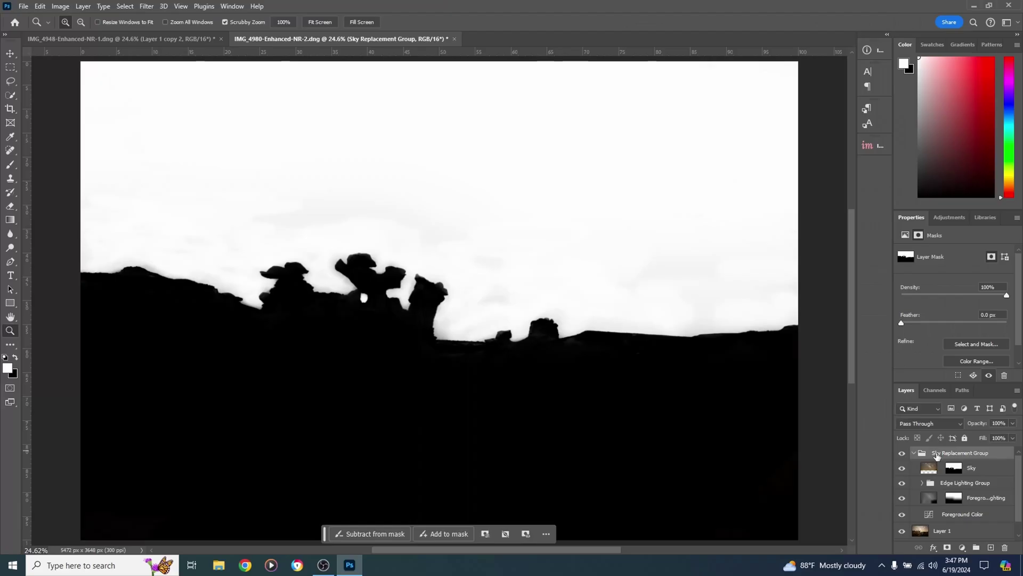
pyautogui.click(709, 438)
pyautogui.moveTo(264, 308); pyautogui.dragTo(448, 314)
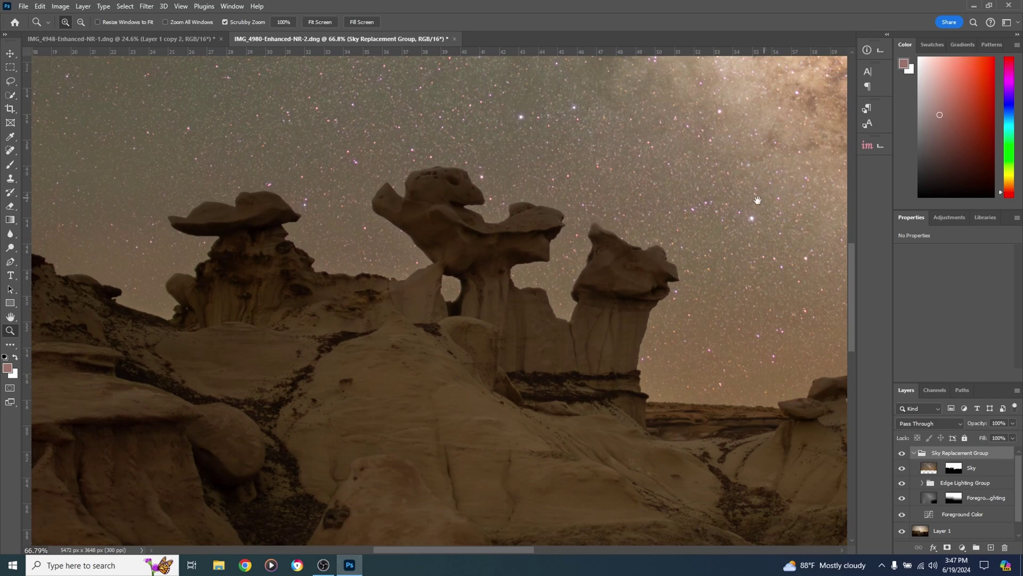
pyautogui.moveTo(754, 203); pyautogui.dragTo(584, 270)
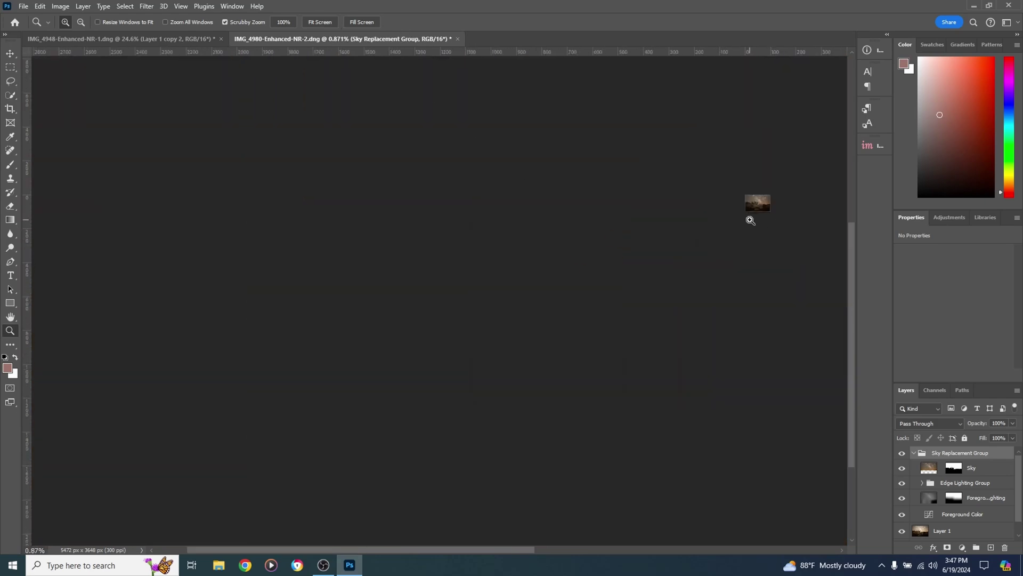
pyautogui.click(318, 21)
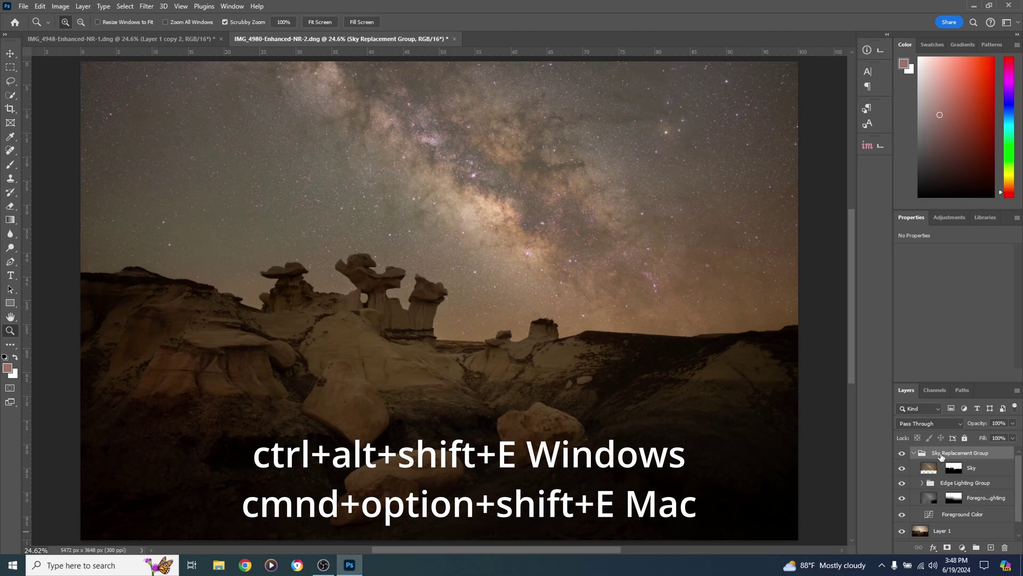
# Stamp all visible layers into a new layer on top and open the Camera Raw Filter on it
pyautogui.hotkey('ctrl', 'alt', 'shift', 'e')
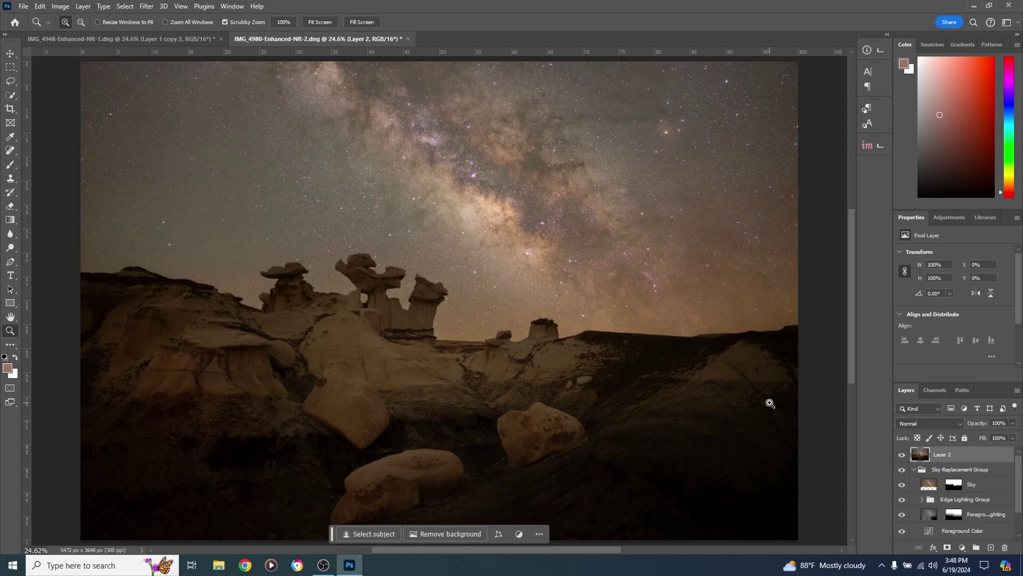
pyautogui.click(145, 6)
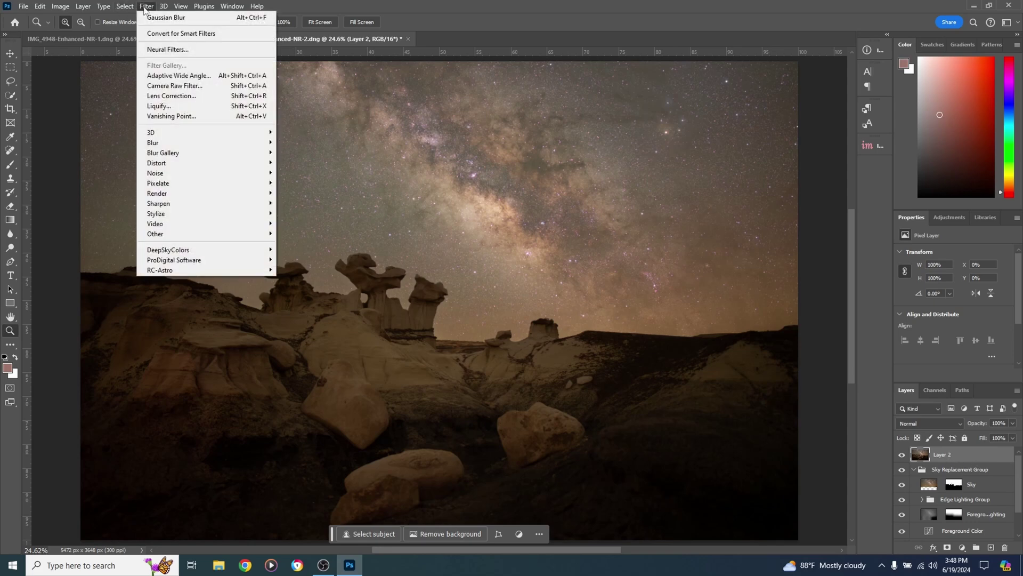
pyautogui.click(188, 89)
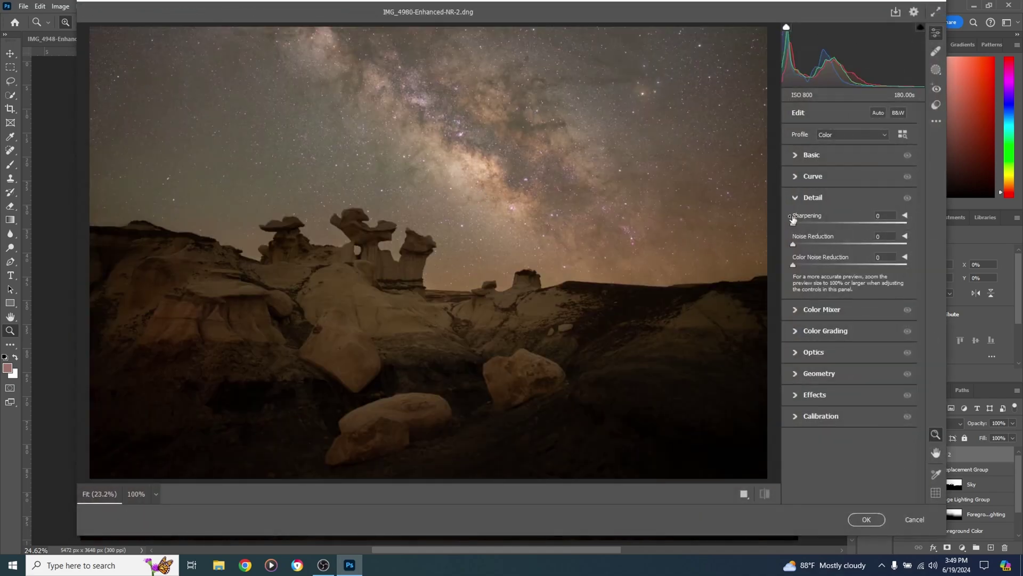
# In the Basic adjustments, set the merged image's Temperature to -14, Contrast to +13 and Clarity to +17
pyautogui.click(795, 156)
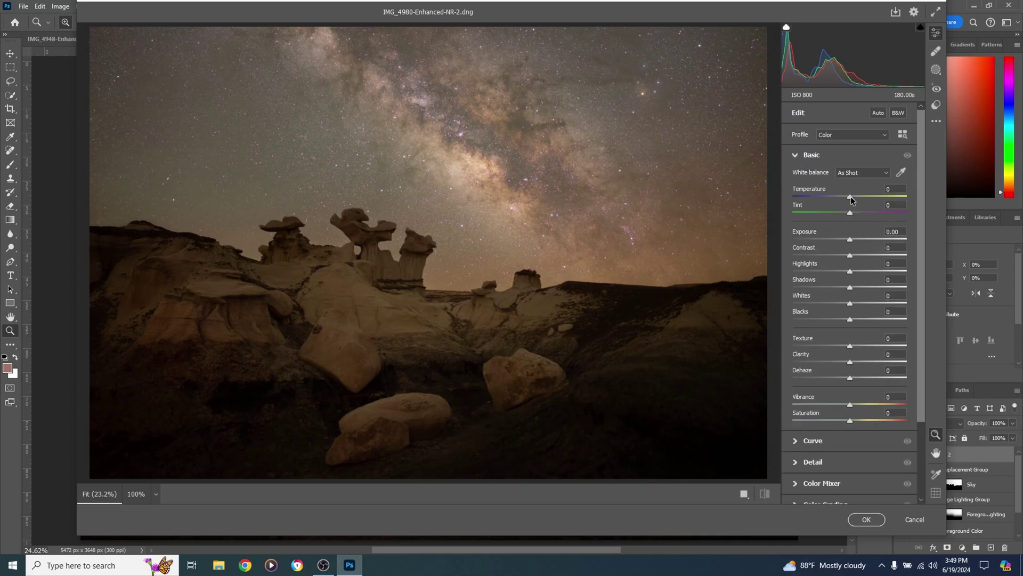
pyautogui.moveTo(850, 196); pyautogui.dragTo(845, 197)
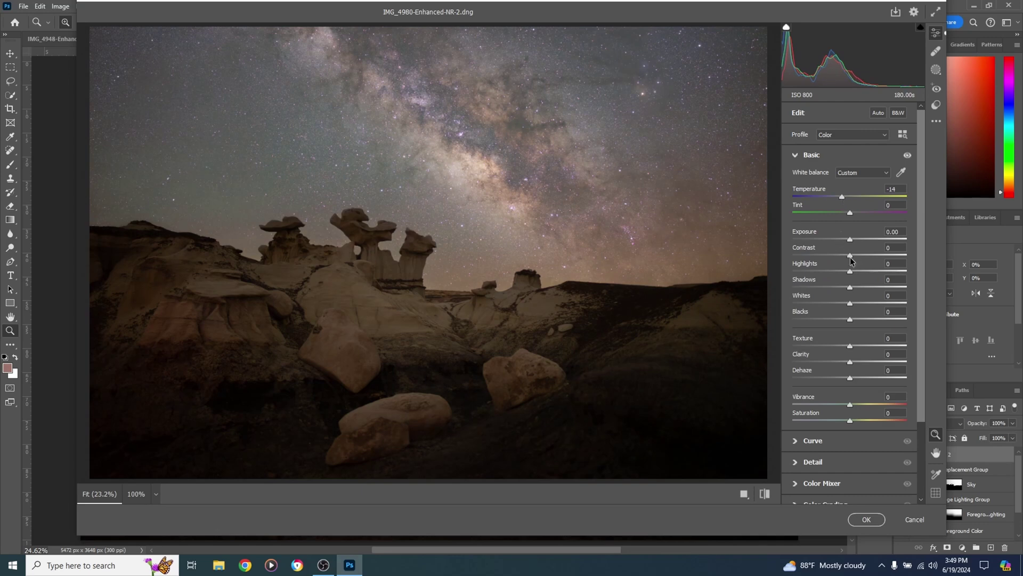
pyautogui.moveTo(850, 255); pyautogui.dragTo(857, 255)
pyautogui.moveTo(849, 362); pyautogui.dragTo(904, 368)
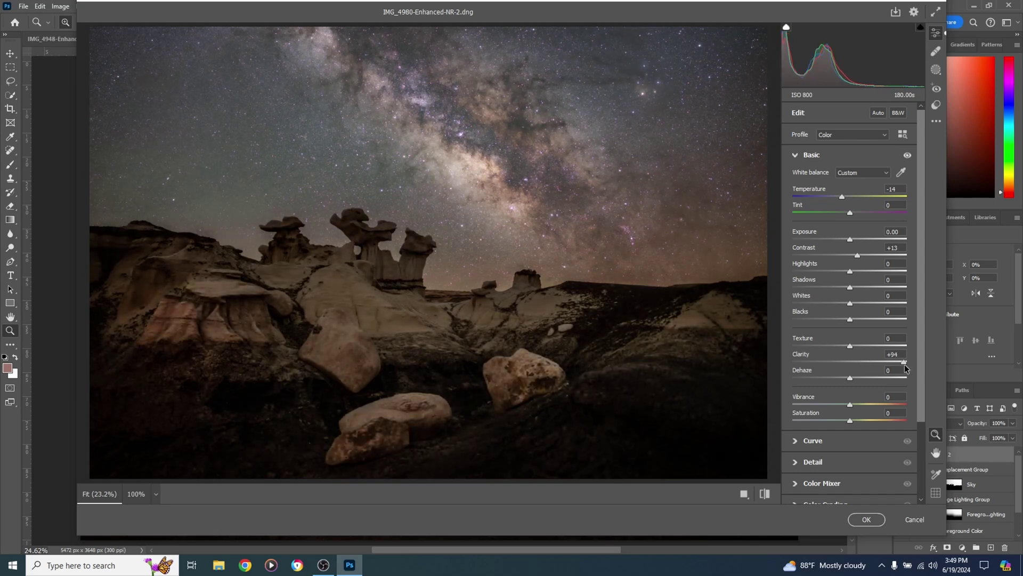
pyautogui.moveTo(905, 368); pyautogui.dragTo(859, 362)
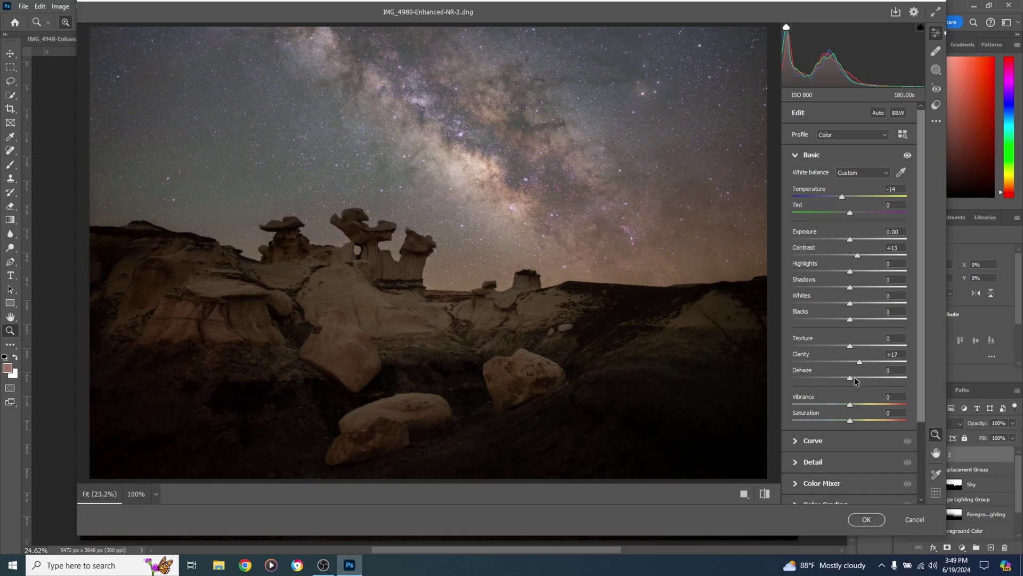
# Set Dehaze to +10, Vibrance to +11 and Saturation to +14, and apply the Camera Raw adjustments to the merged layer
pyautogui.moveTo(855, 376); pyautogui.dragTo(856, 377)
pyautogui.moveTo(850, 405); pyautogui.dragTo(859, 420)
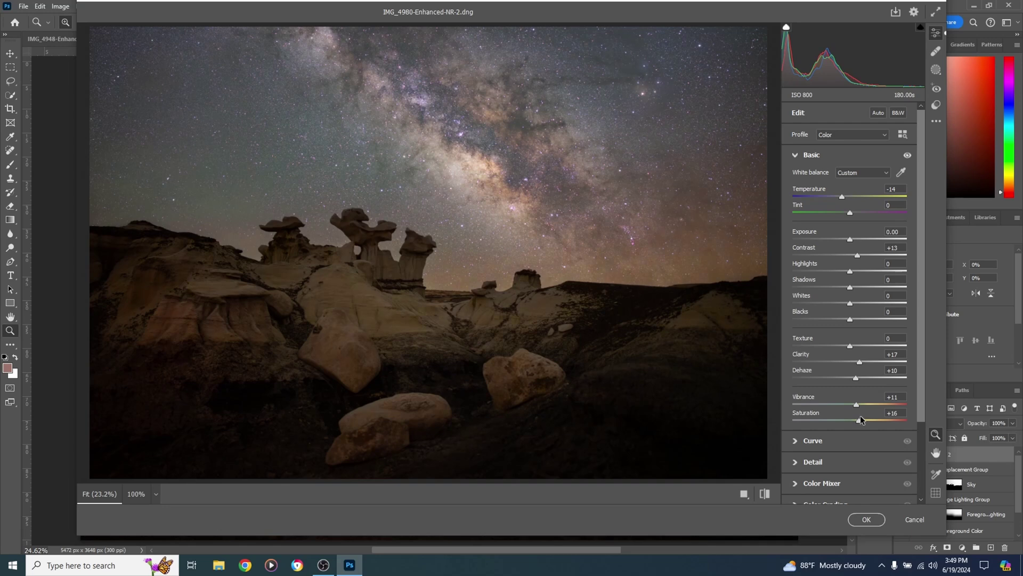
pyautogui.moveTo(859, 415); pyautogui.dragTo(857, 415)
pyautogui.moveTo(394, 273); pyautogui.dragTo(399, 306)
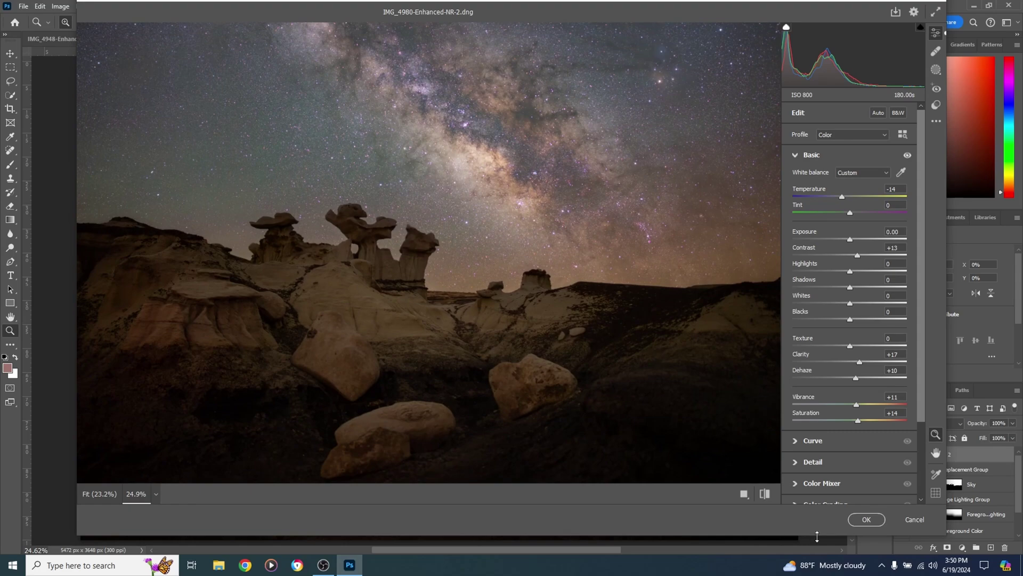
pyautogui.click(866, 519)
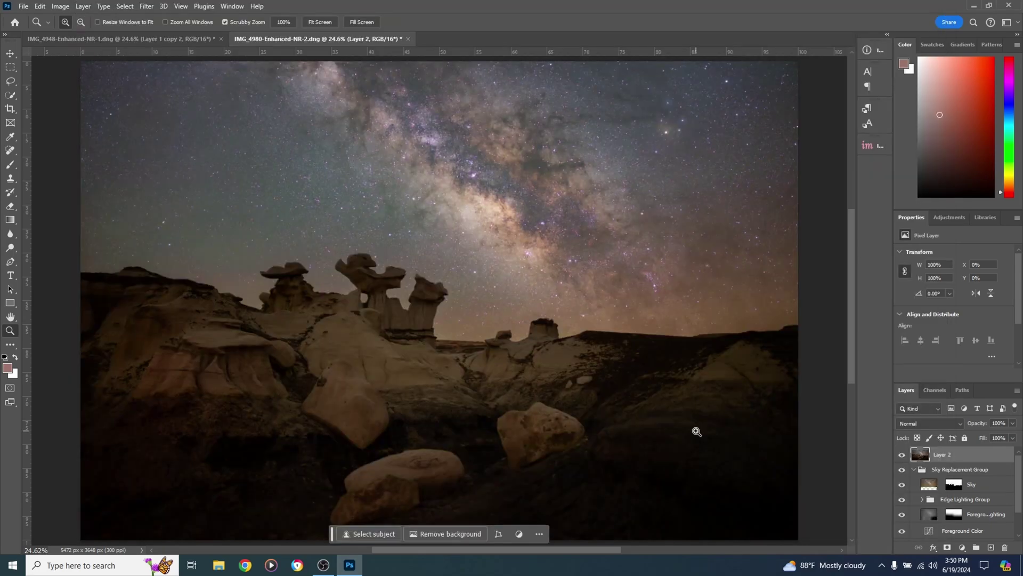